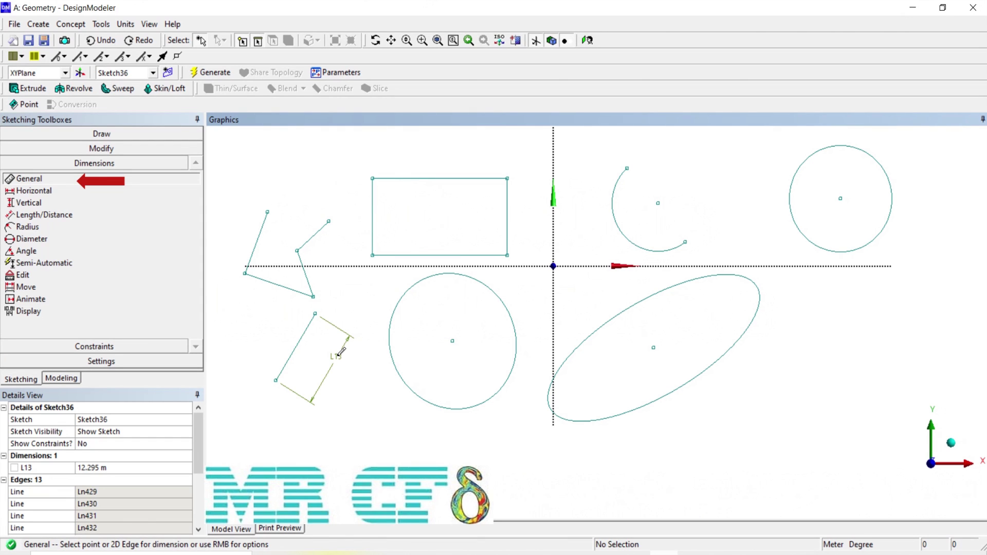
Set dimension L13 to 3 m.
{"action": "left_click", "coordinate": [109, 468]}
{"action": "type", "text": "3"}
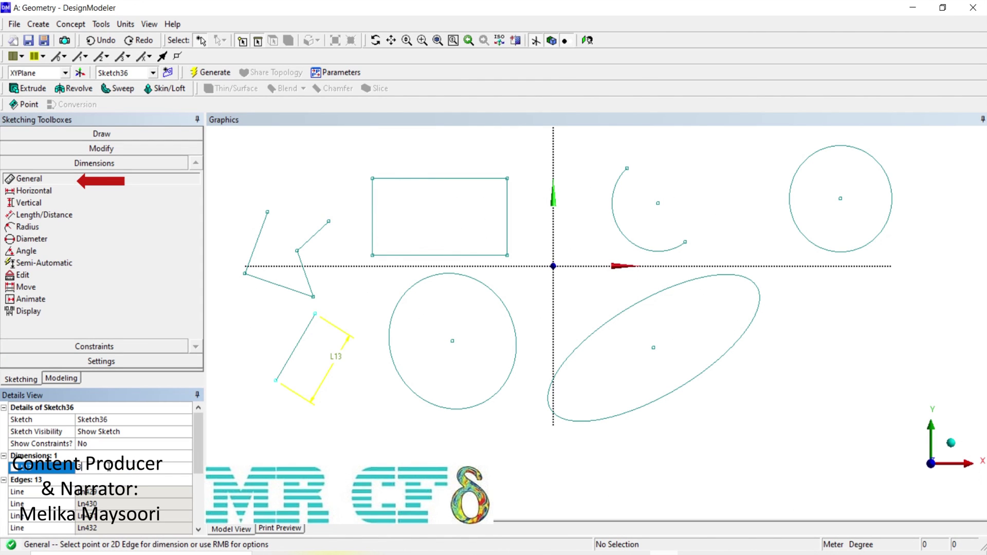
{"action": "key", "text": "Return"}
Dimension the zigzag's lower edge as L14 and set it to 5 m.
{"action": "left_click", "coordinate": [288, 463]}
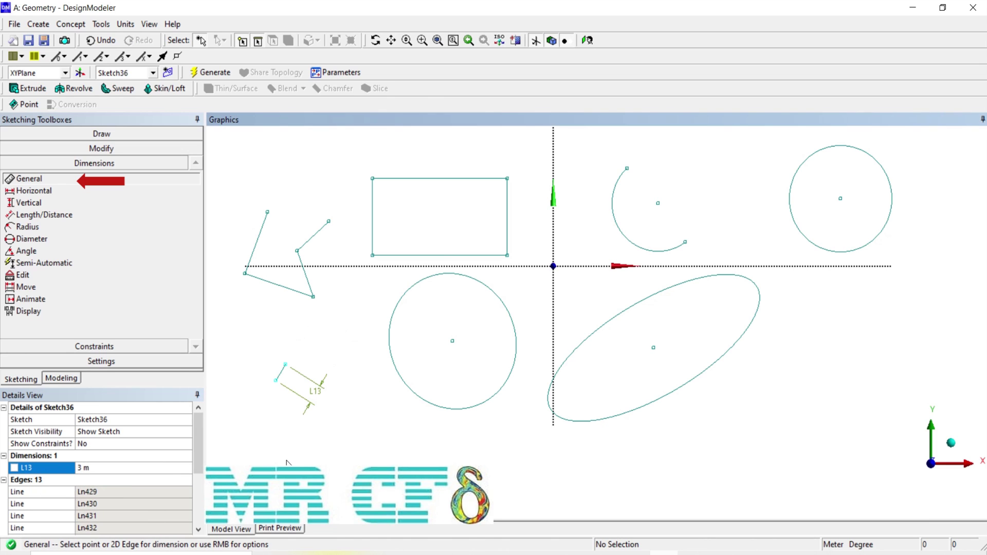
{"action": "left_click", "coordinate": [277, 290]}
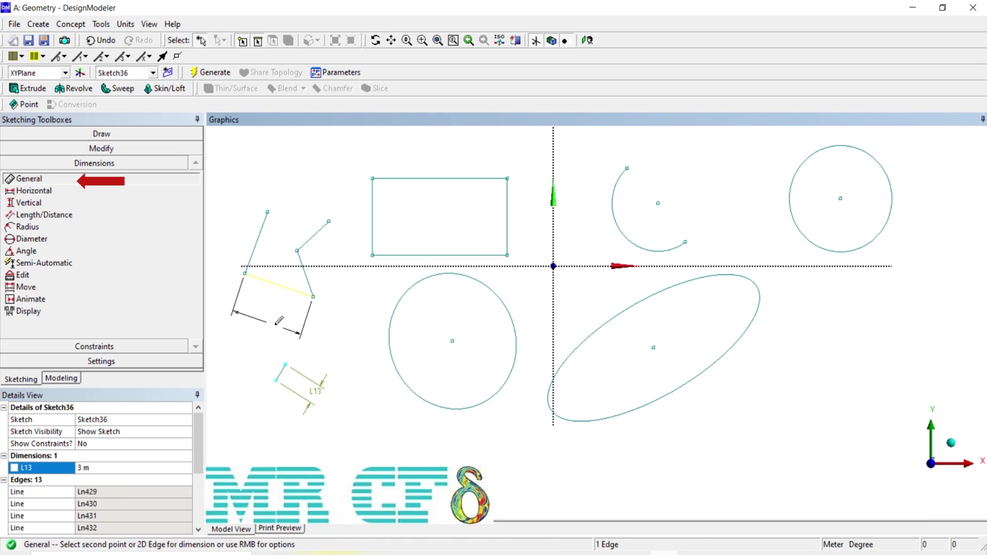
{"action": "left_click", "coordinate": [275, 322]}
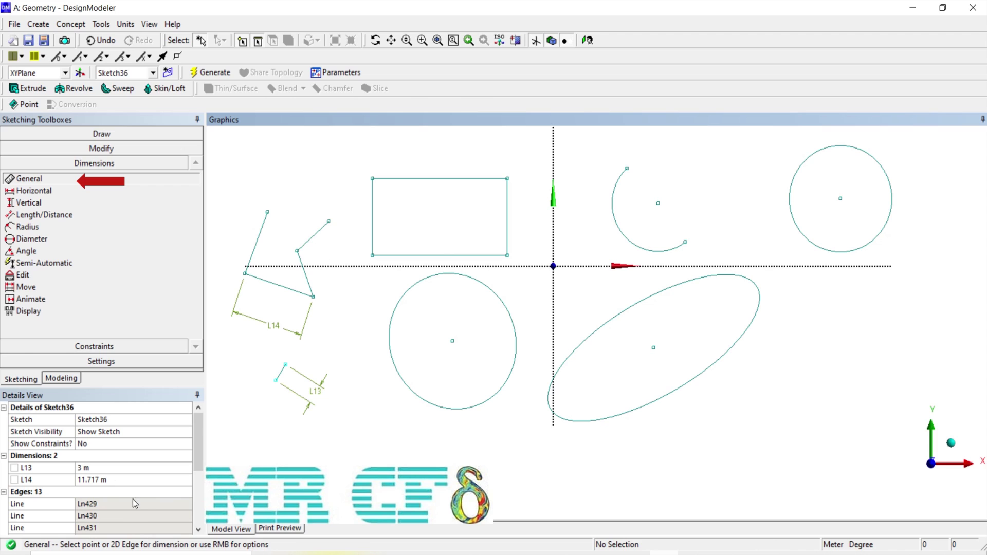
{"action": "left_click", "coordinate": [103, 480]}
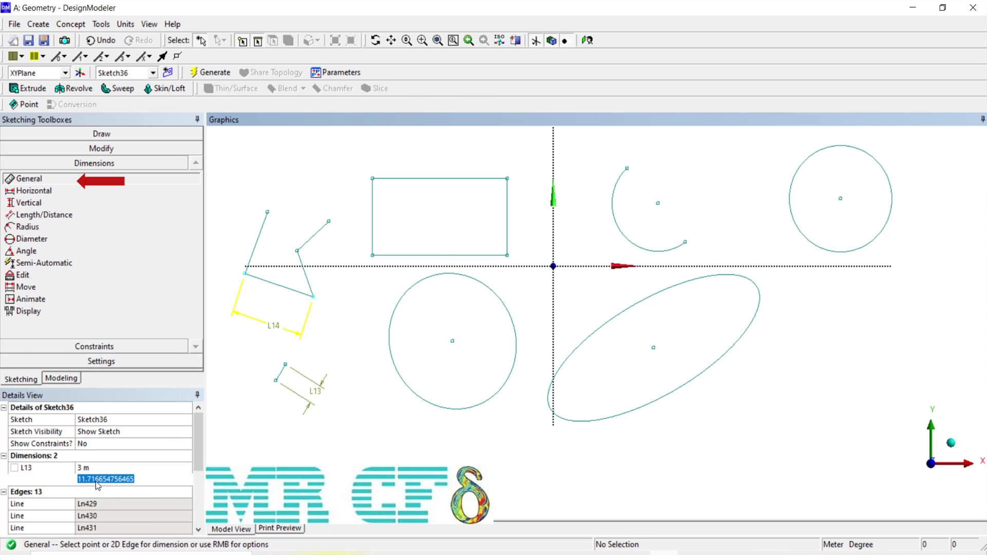
{"action": "type", "text": "5"}
{"action": "key", "text": "Return"}
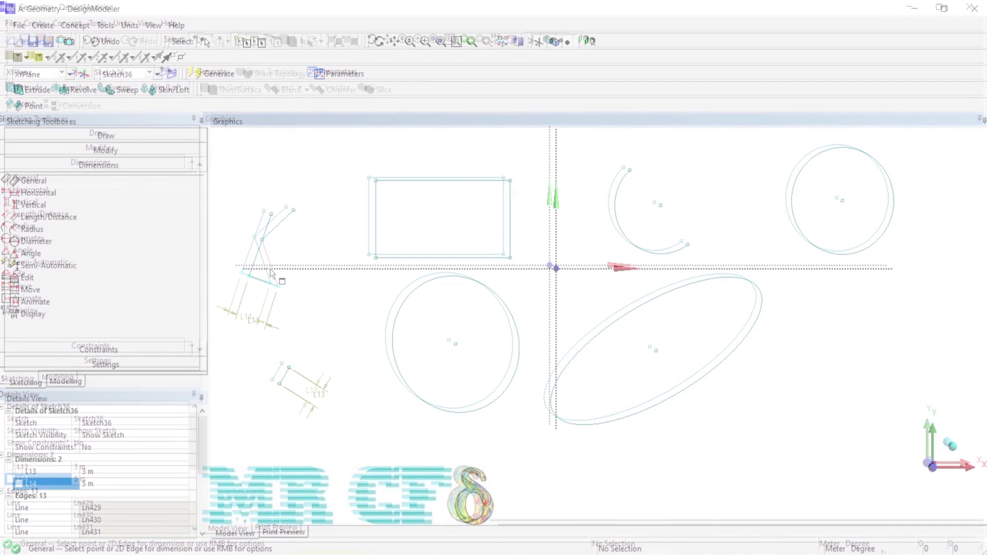
Add horizontal dimension H16 to the slanted edge beside L14.
{"action": "left_click", "coordinate": [267, 267]}
{"action": "right_click", "coordinate": [268, 272]}
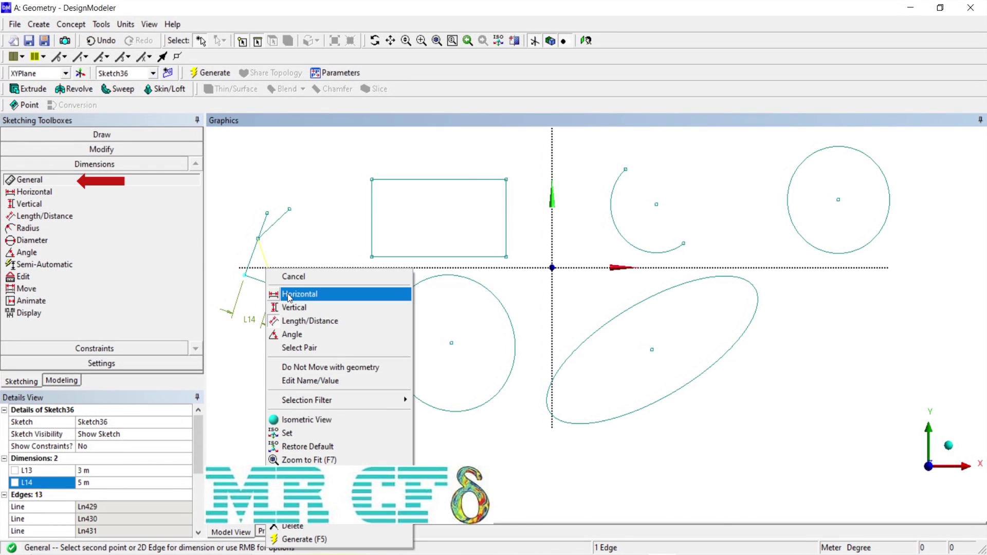
{"action": "left_click", "coordinate": [289, 295]}
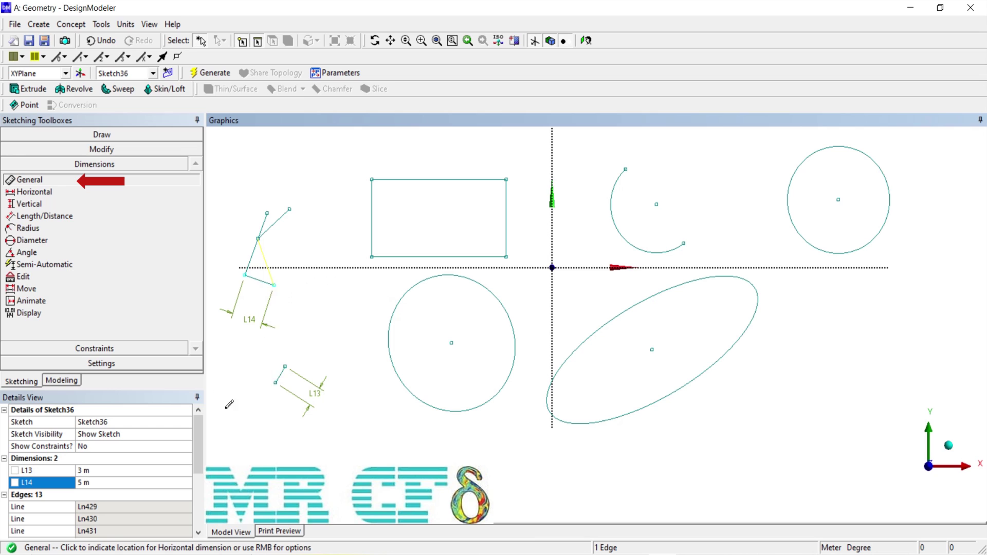
{"action": "left_click", "coordinate": [251, 421]}
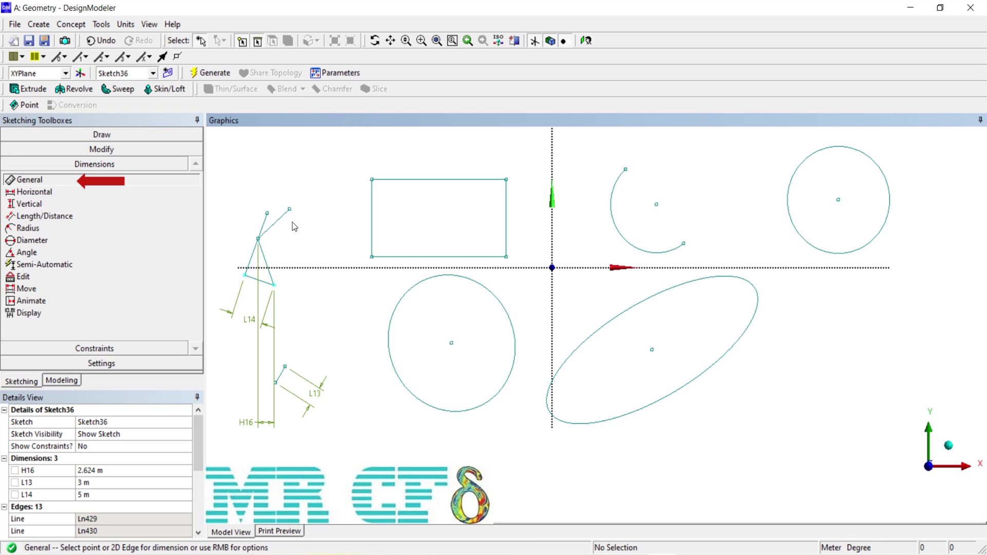
Add vertical dimension V18 to the slanted edge, dismissing the over-constrained warning.
{"action": "left_click", "coordinate": [266, 261]}
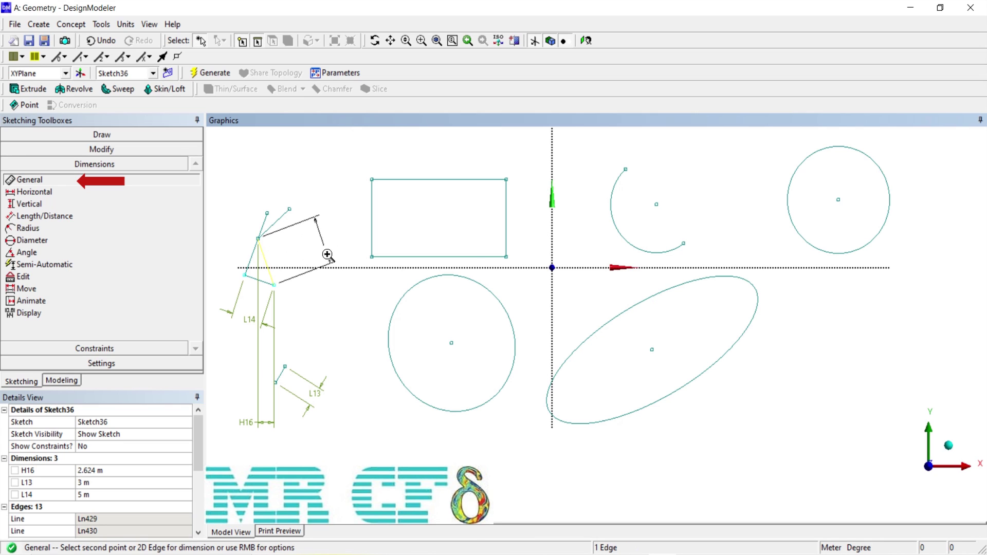
{"action": "right_click", "coordinate": [327, 254]}
{"action": "left_click", "coordinate": [352, 289]}
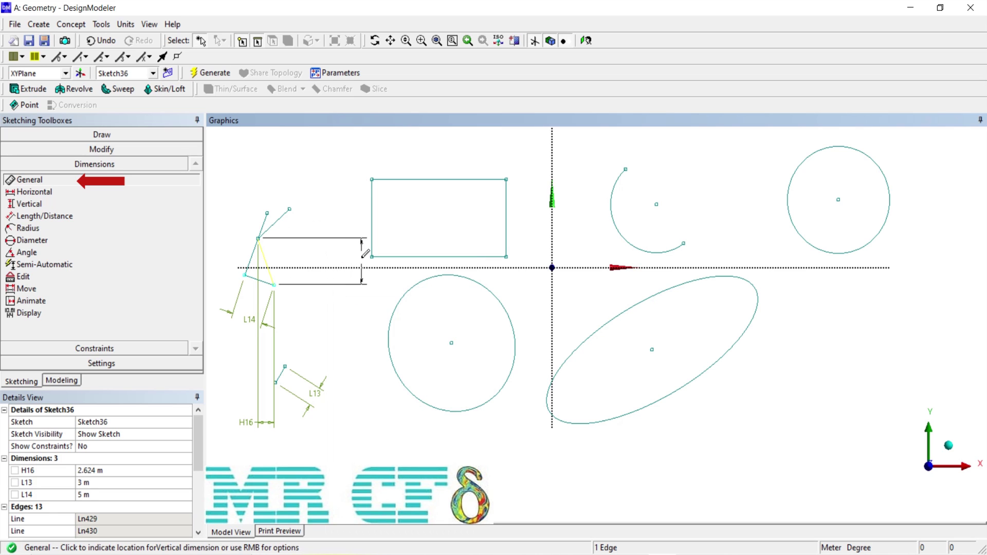
{"action": "left_click", "coordinate": [356, 255]}
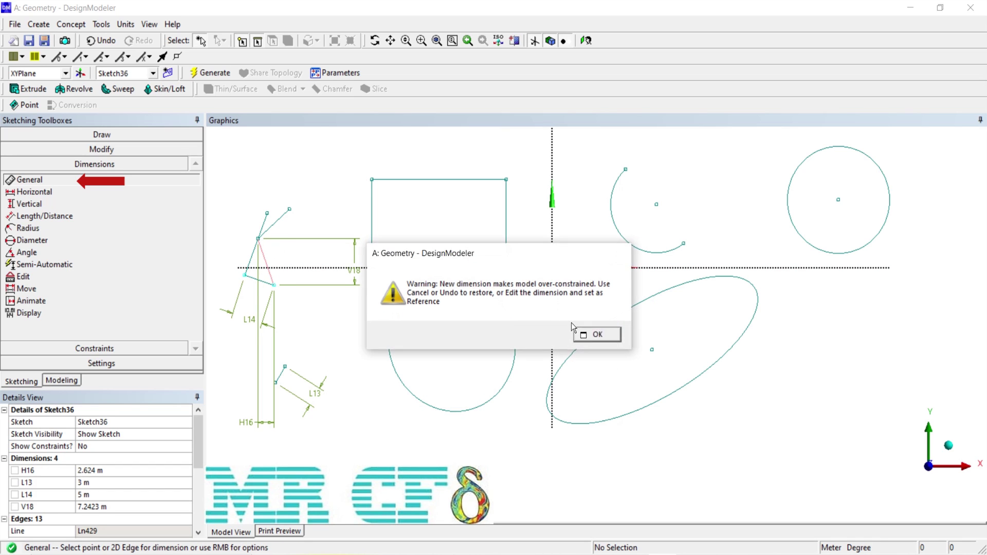
{"action": "left_click", "coordinate": [575, 329]}
Add angle dimension A20 between two zigzag edges.
{"action": "left_click", "coordinate": [266, 262]}
{"action": "right_click", "coordinate": [299, 268]}
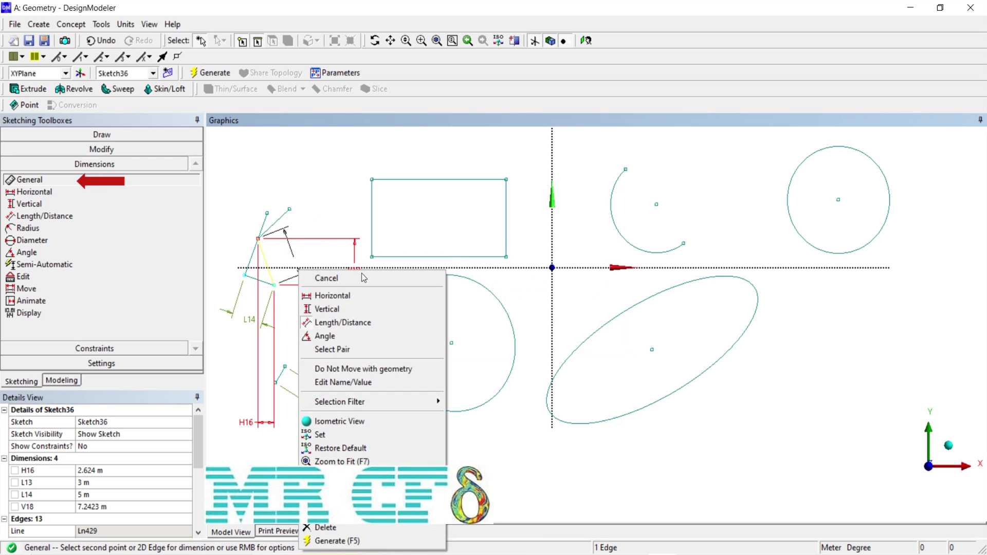
{"action": "left_click", "coordinate": [359, 336]}
{"action": "left_click", "coordinate": [265, 281]}
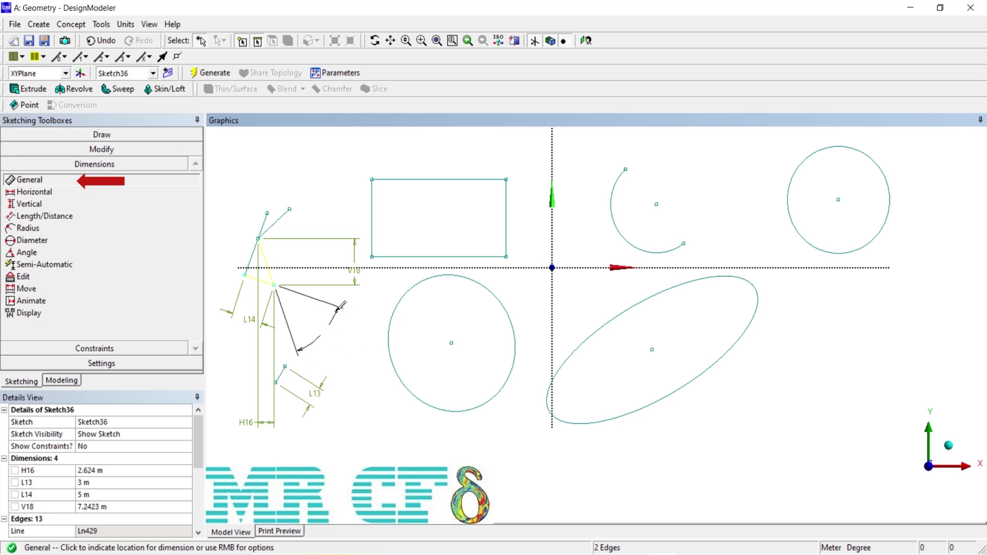
{"action": "left_click", "coordinate": [330, 329]}
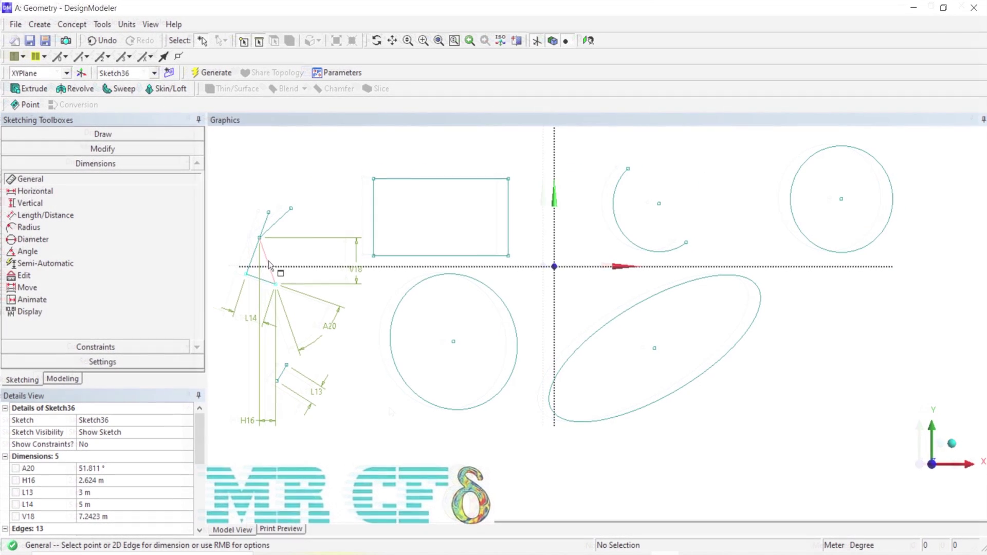
Add distance dimension L21 from a zigzag edge to the rectangle's bottom edge.
{"action": "left_click", "coordinate": [270, 265]}
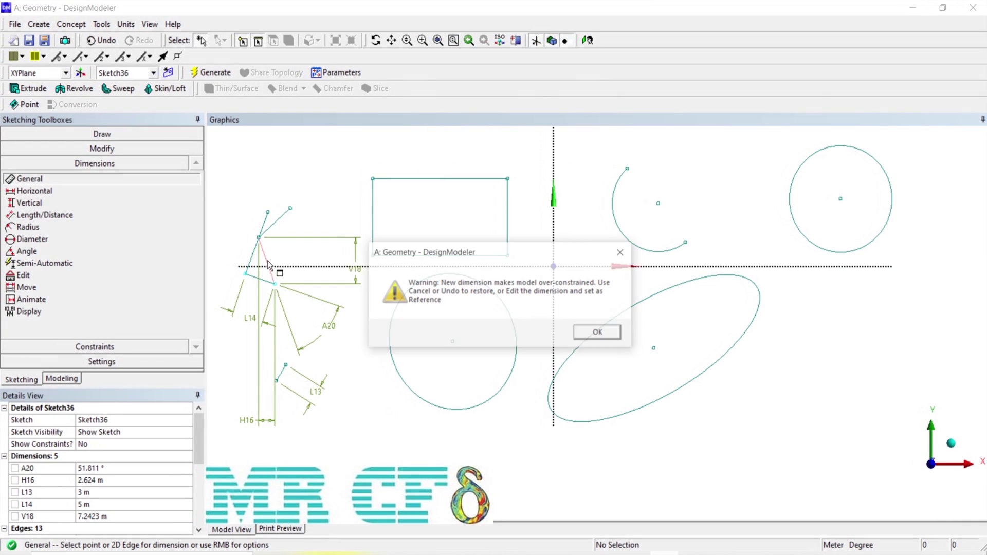
{"action": "left_click", "coordinate": [599, 334]}
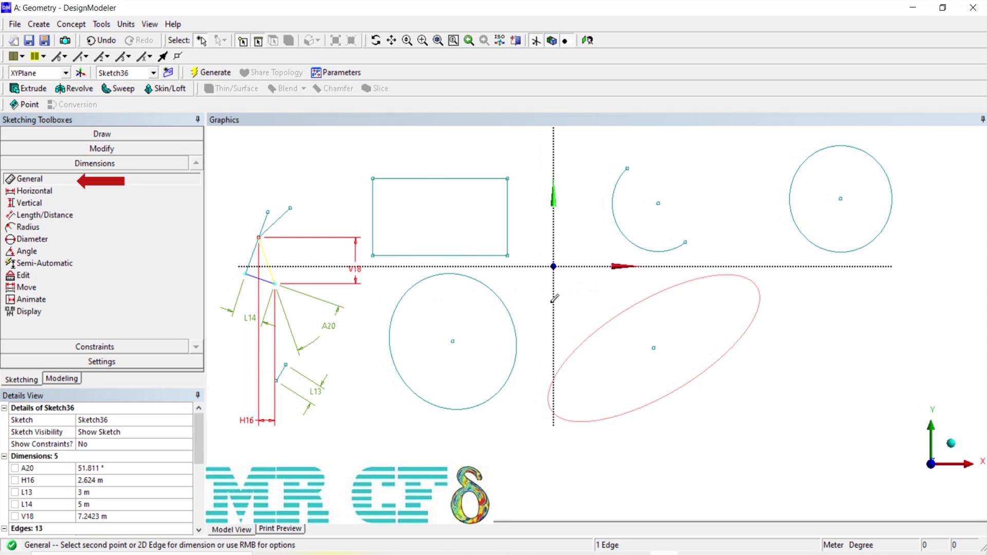
{"action": "left_click", "coordinate": [497, 256]}
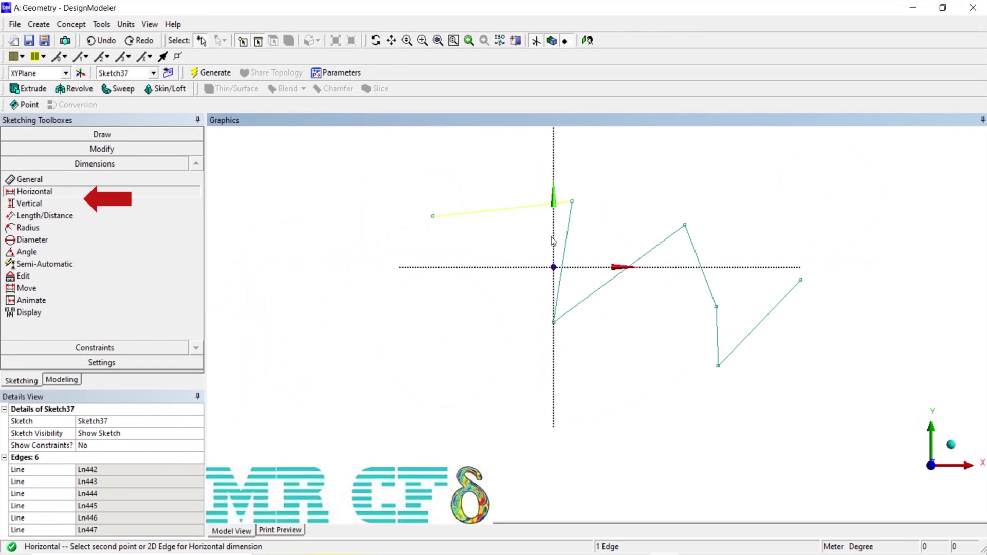
Place horizontal dimension H25 against the vertical axis and set it to 25 m.
{"action": "left_click", "coordinate": [554, 243]}
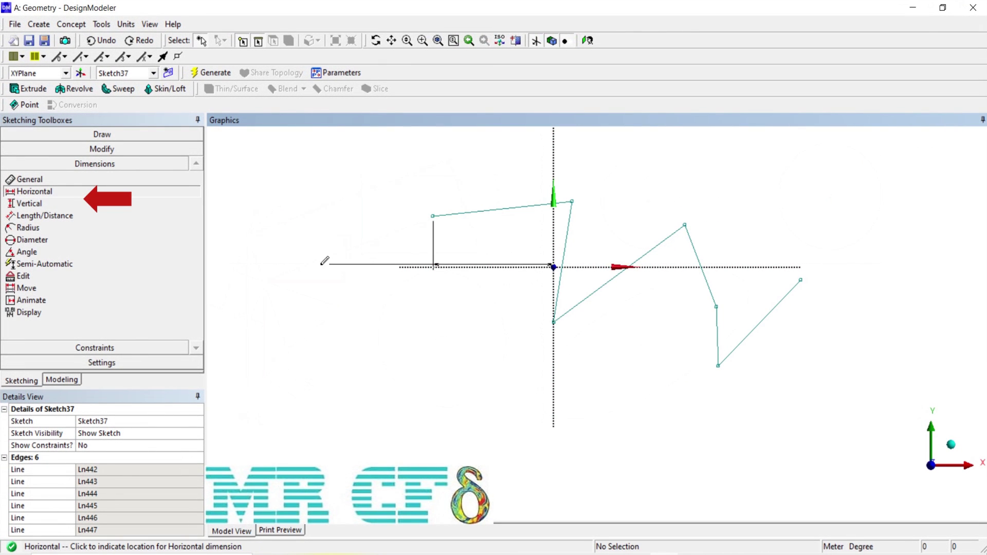
{"action": "left_click", "coordinate": [319, 239]}
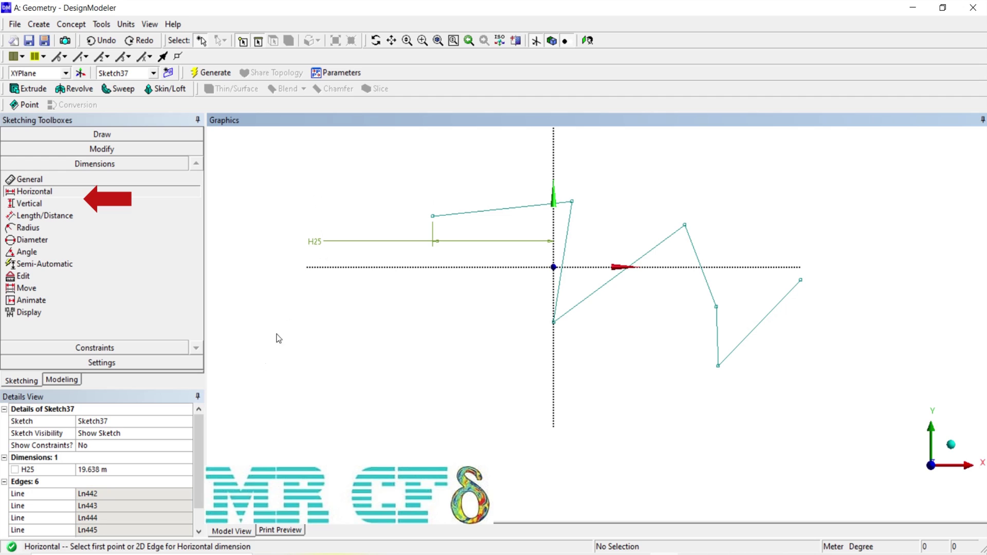
{"action": "left_click", "coordinate": [134, 471]}
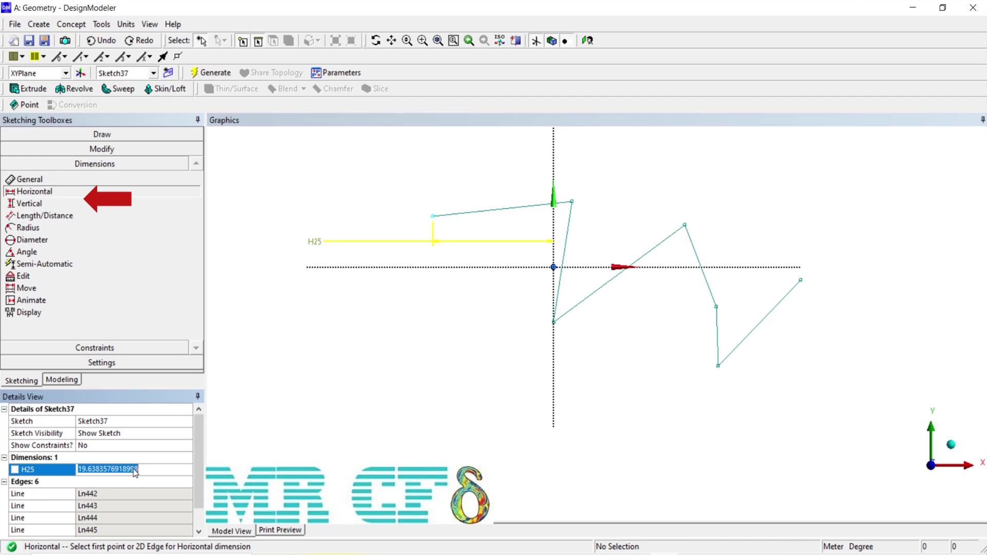
{"action": "type", "text": "25"}
{"action": "key", "text": "Return"}
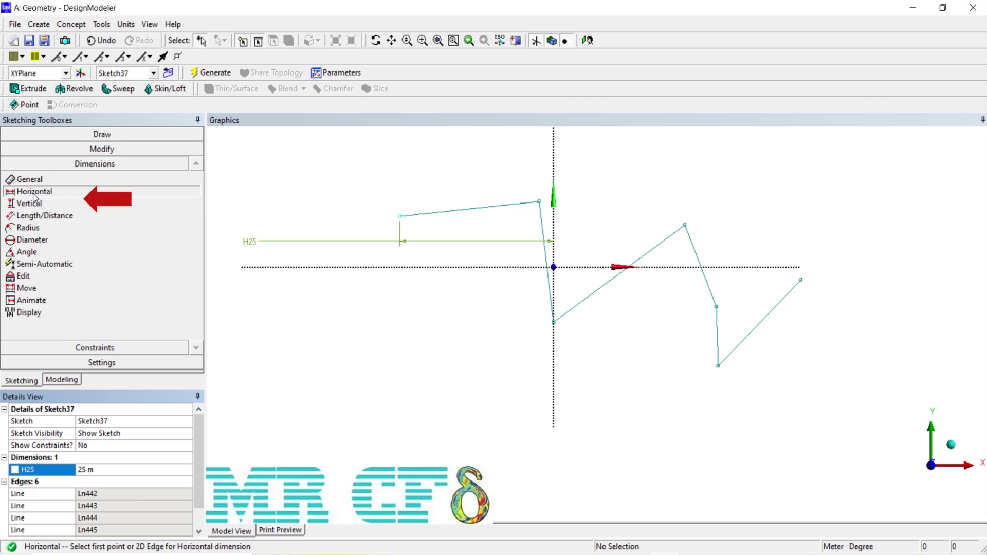
Add vertical dimension V26 from the sloped edge to the horizontal axis, set to 10 m.
{"action": "left_click", "coordinate": [41, 215]}
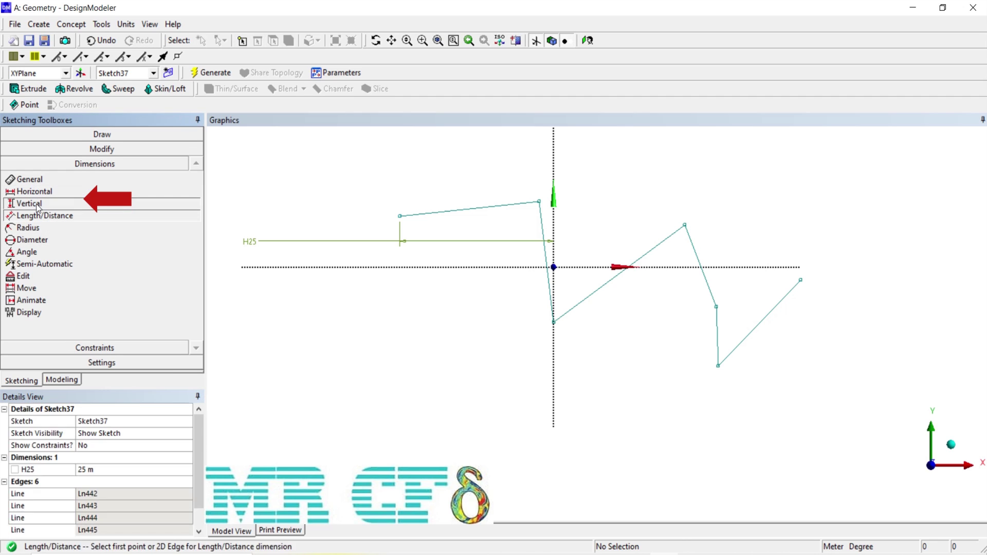
{"action": "left_click", "coordinate": [36, 203]}
{"action": "left_click", "coordinate": [615, 276]}
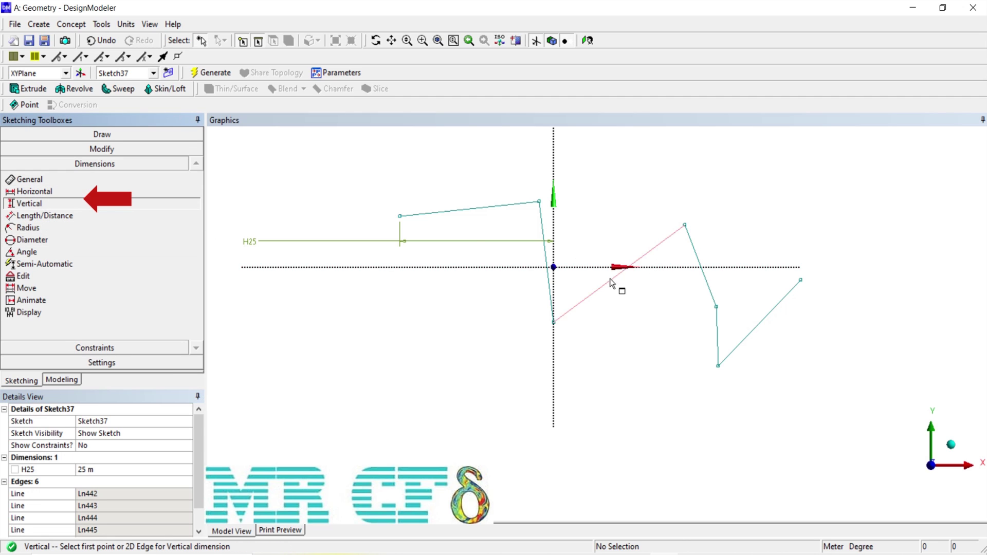
{"action": "left_click", "coordinate": [677, 267]}
{"action": "left_click", "coordinate": [675, 337]}
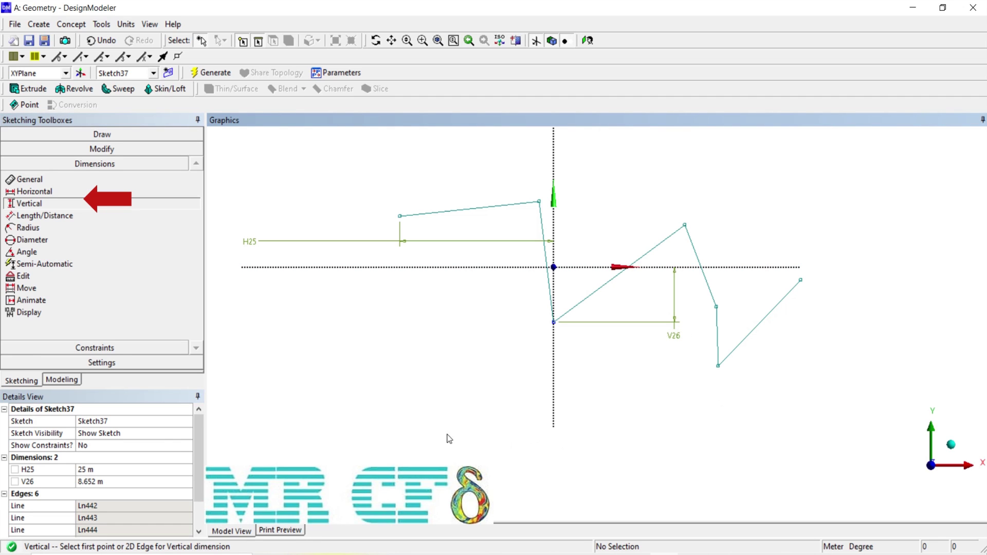
{"action": "left_click", "coordinate": [116, 482]}
{"action": "type", "text": "10"}
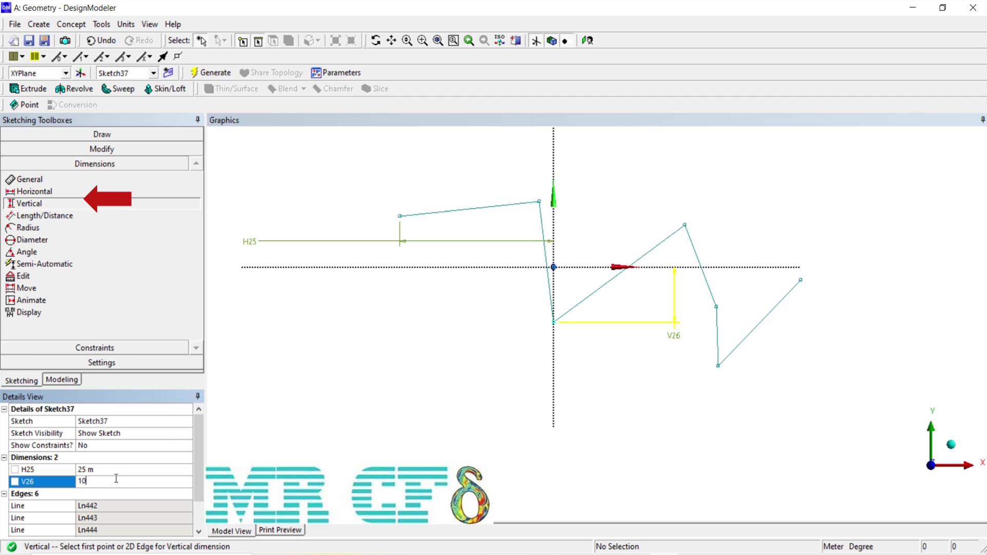
{"action": "key", "text": "Return"}
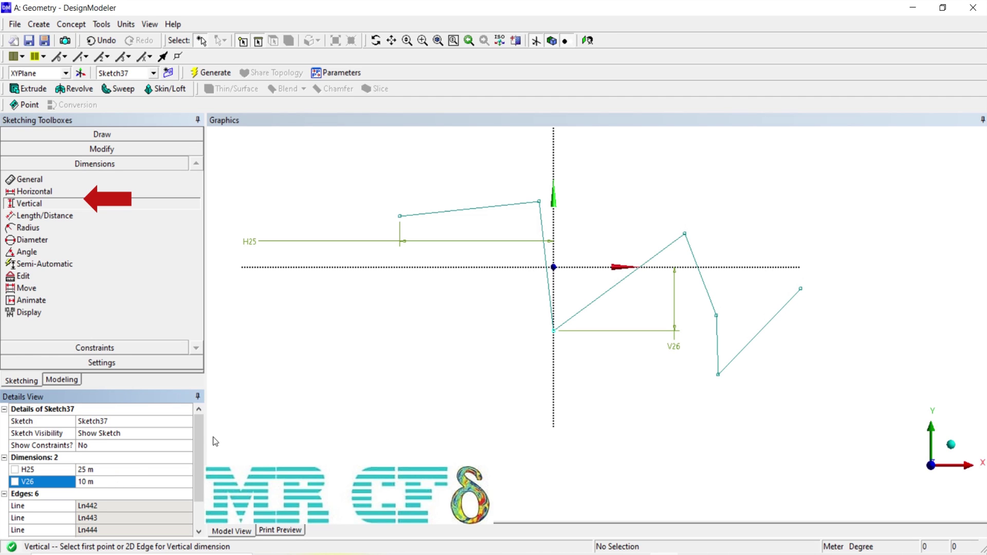
Add vertical dimension V27 between the short vertical edge and right diagonal, set to 2 m.
{"action": "left_click", "coordinate": [718, 340]}
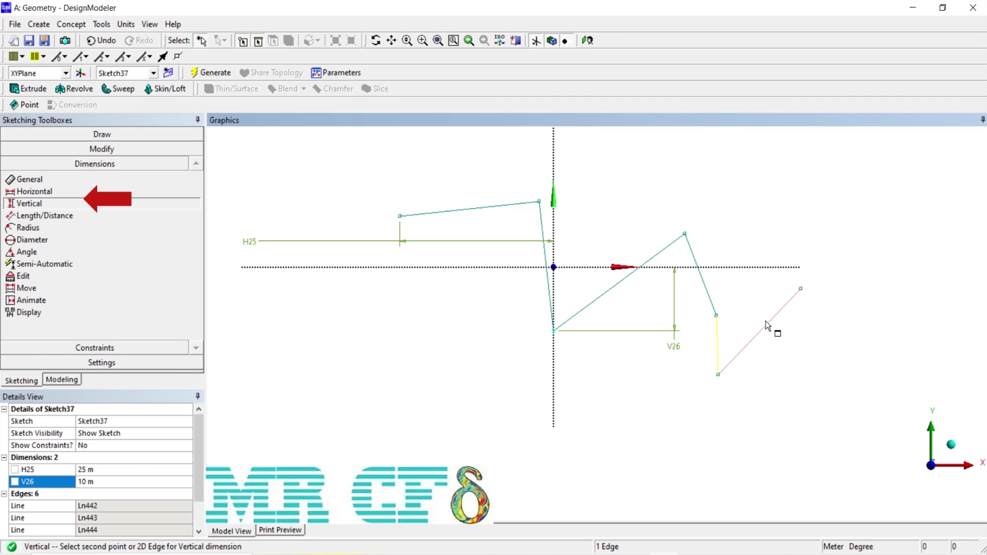
{"action": "left_click", "coordinate": [766, 325]}
{"action": "left_click", "coordinate": [667, 372]}
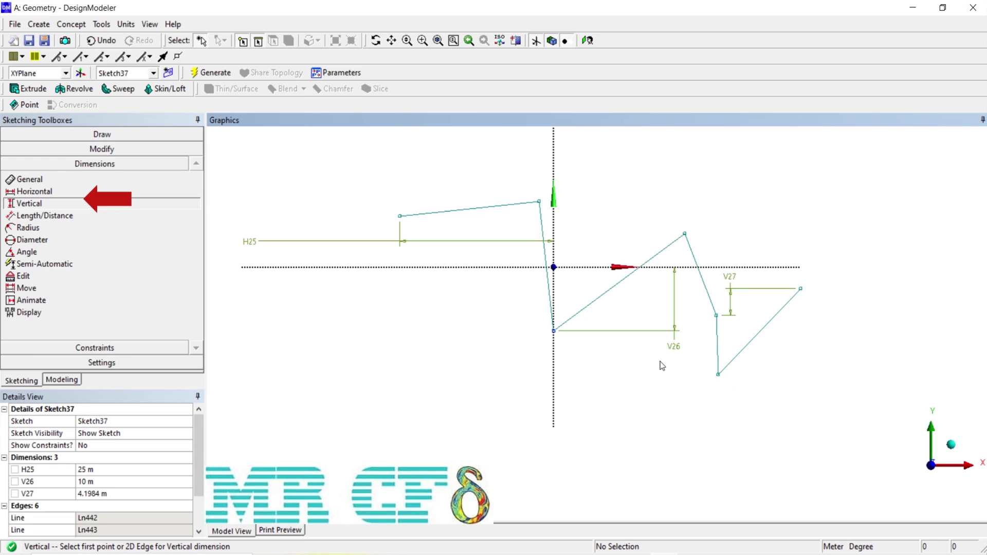
{"action": "left_click", "coordinate": [96, 494]}
{"action": "type", "text": "2"}
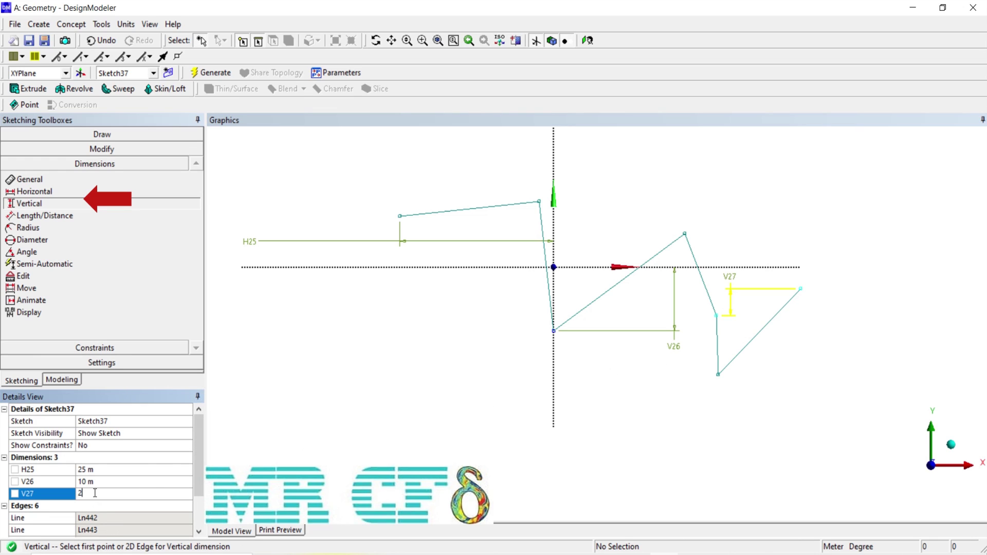
{"action": "key", "text": "Return"}
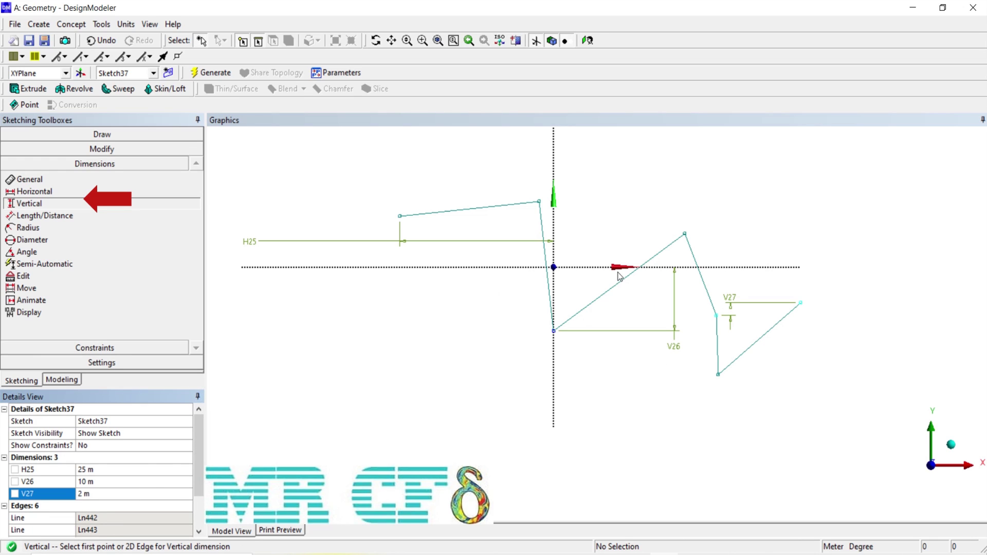
{"action": "left_click", "coordinate": [34, 191]}
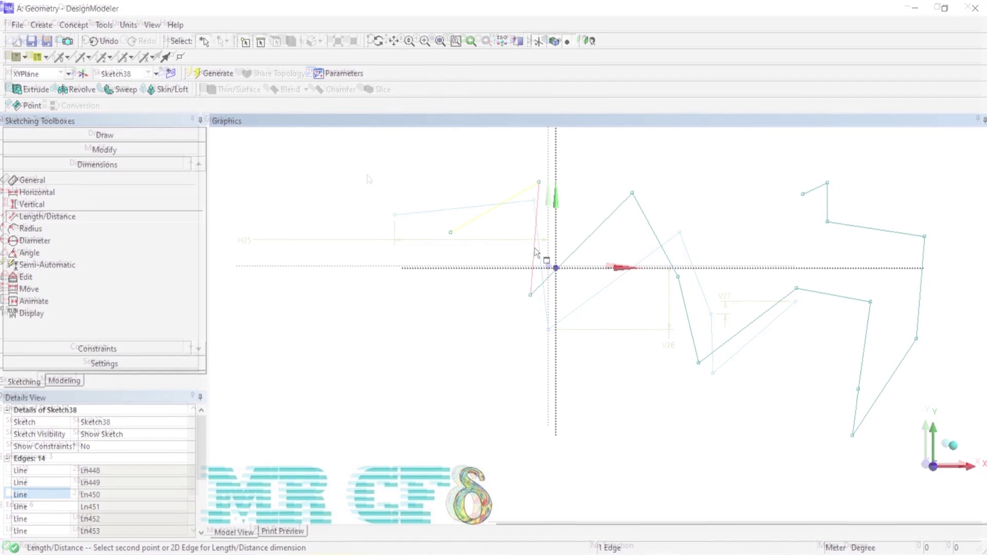
Add length dimensions L31 to L34: L32 19.755 m, L33 19.395 m, L34 15.312 m.
{"action": "left_click", "coordinate": [570, 253]}
{"action": "left_click", "coordinate": [398, 369]}
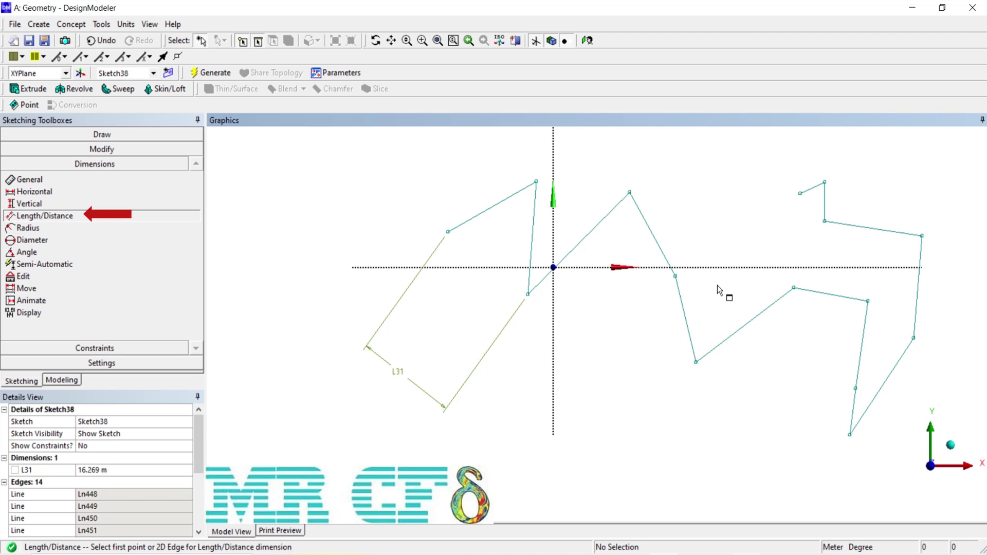
{"action": "left_click", "coordinate": [689, 321]}
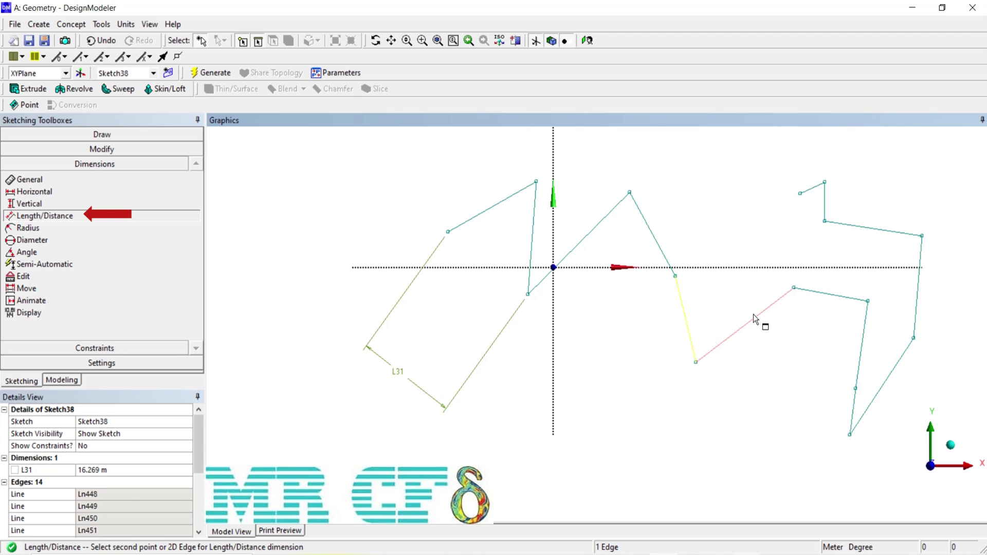
{"action": "left_click", "coordinate": [805, 295]}
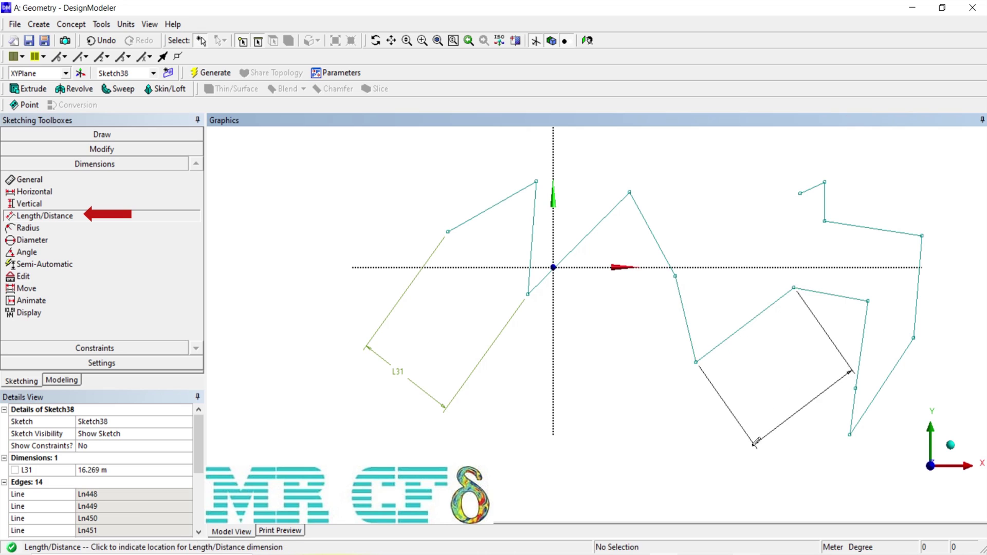
{"action": "left_click", "coordinate": [797, 383]}
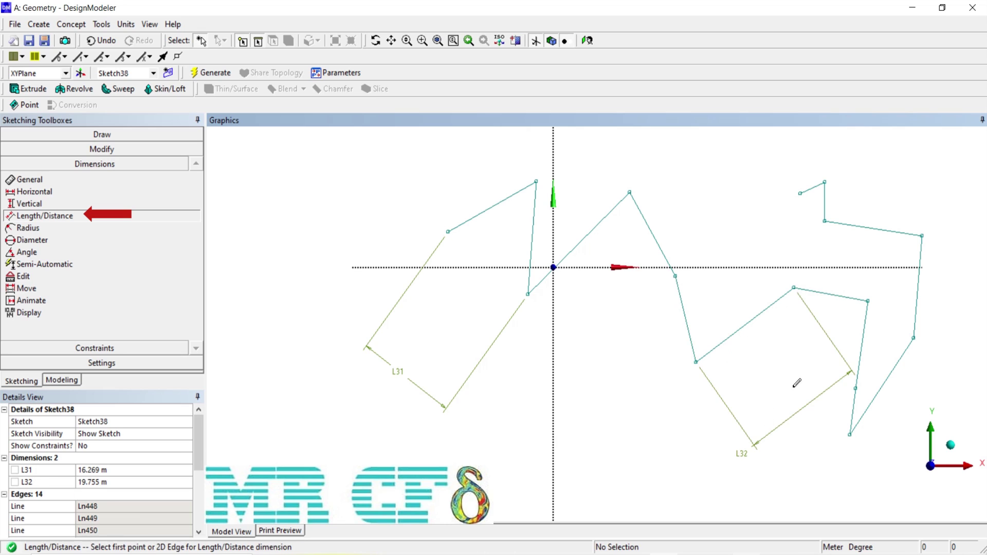
{"action": "left_click", "coordinate": [755, 318]}
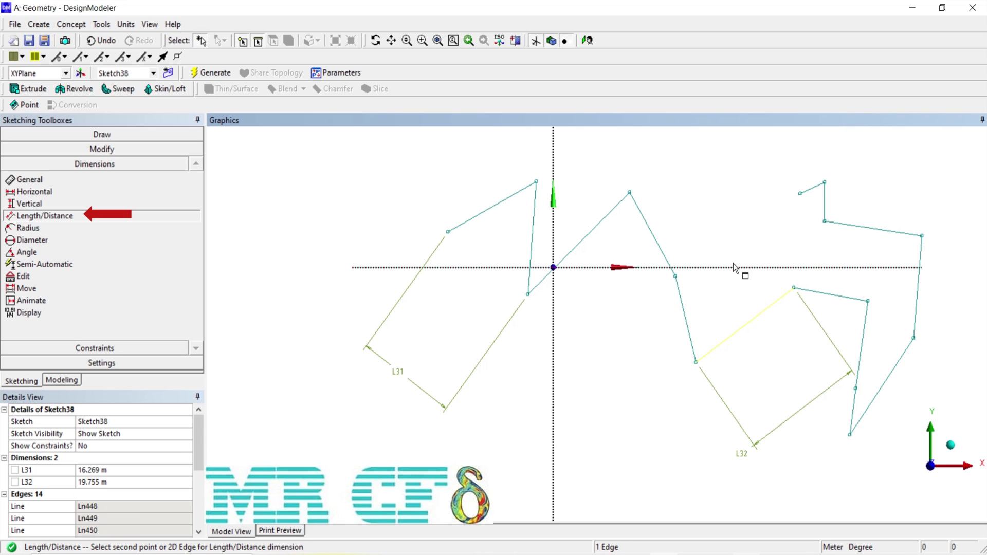
{"action": "left_click", "coordinate": [676, 276]}
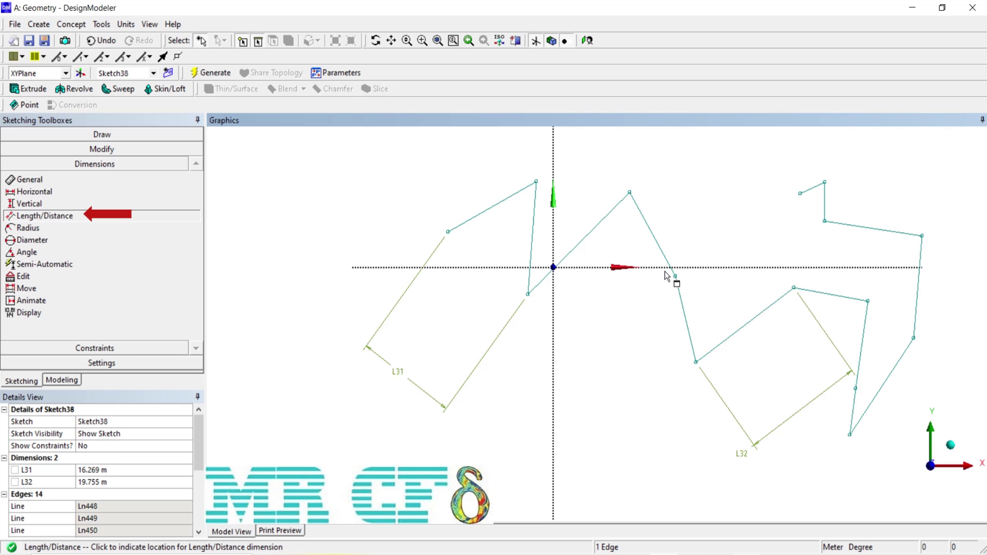
{"action": "left_click", "coordinate": [755, 313]}
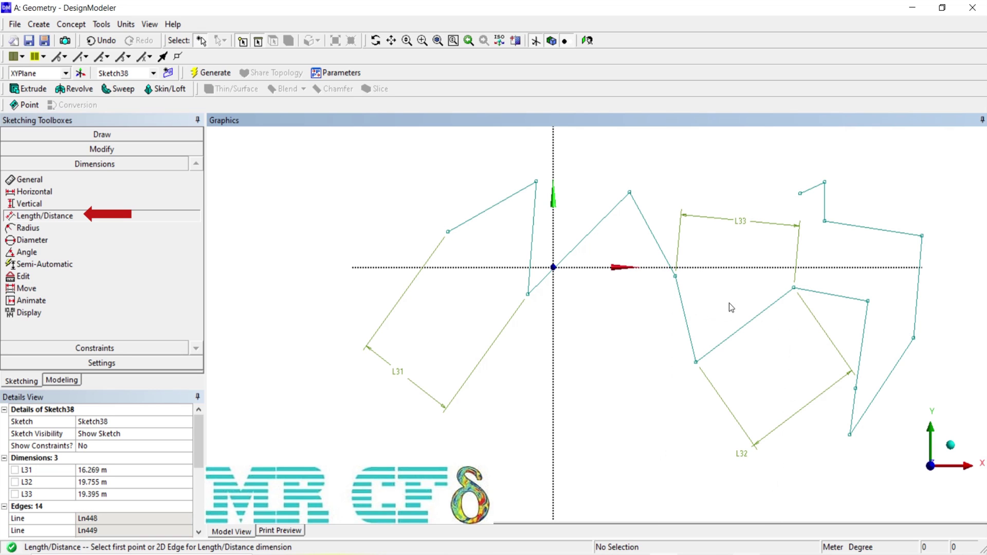
{"action": "left_click", "coordinate": [630, 193]}
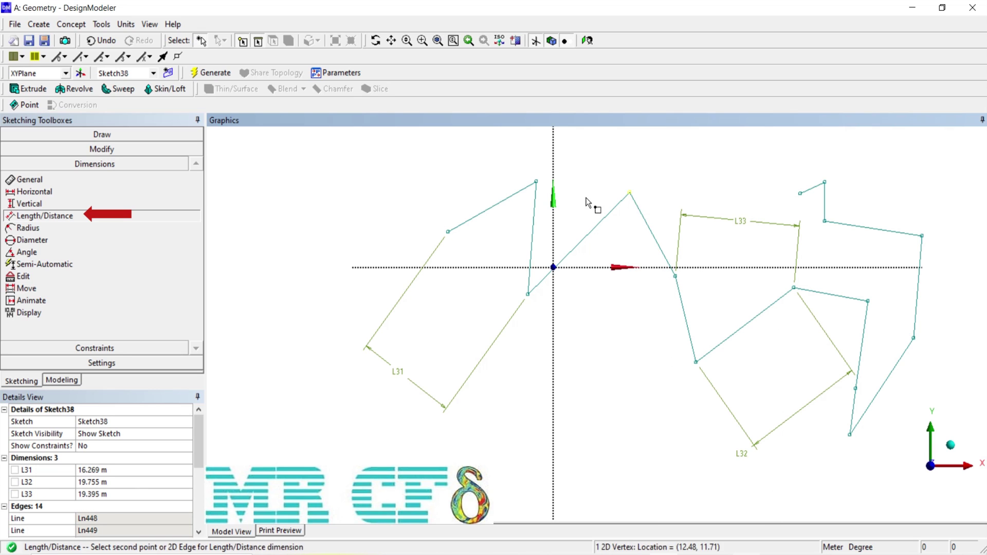
{"action": "left_click", "coordinate": [536, 181]}
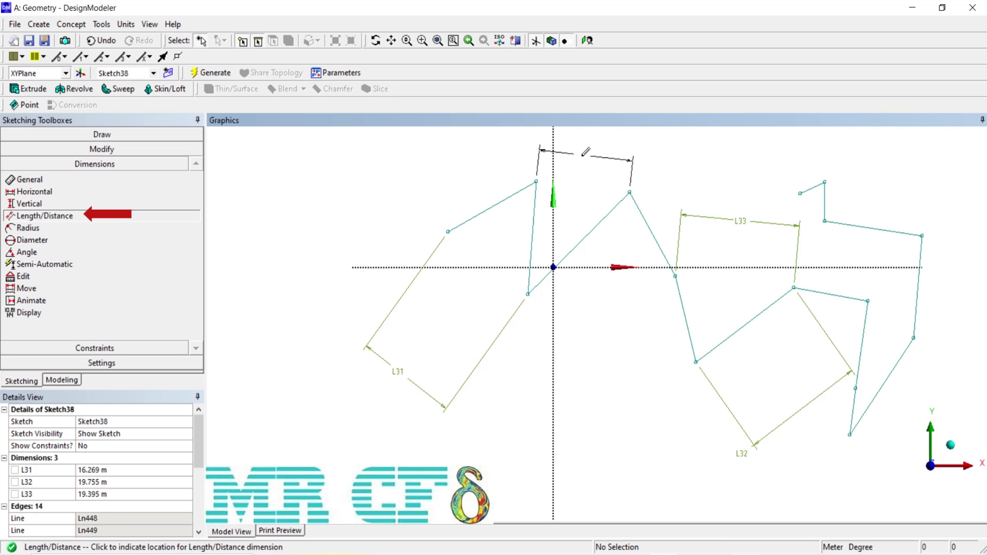
{"action": "left_click", "coordinate": [581, 156]}
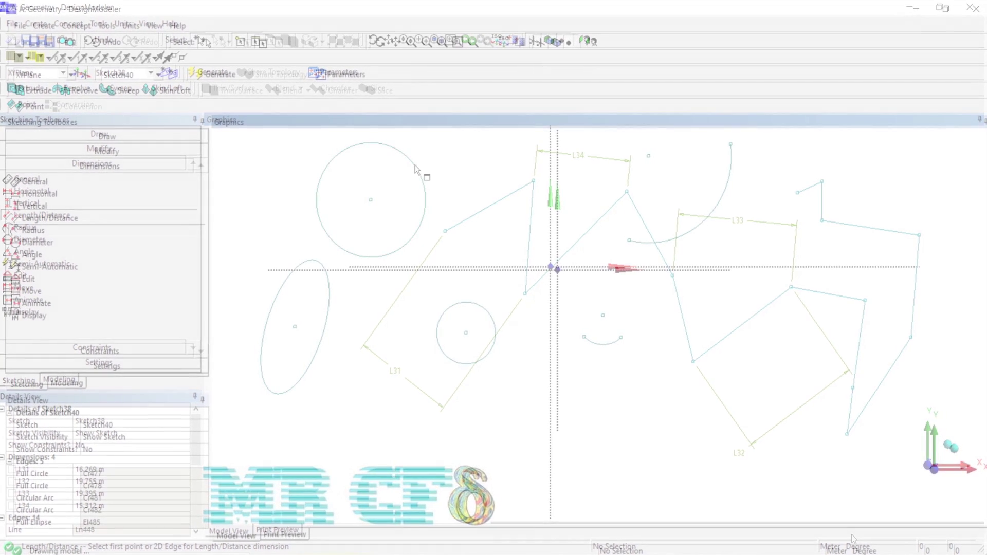
Give the upper circle radius dimension R54 of 4 m.
{"action": "left_click", "coordinate": [310, 189]}
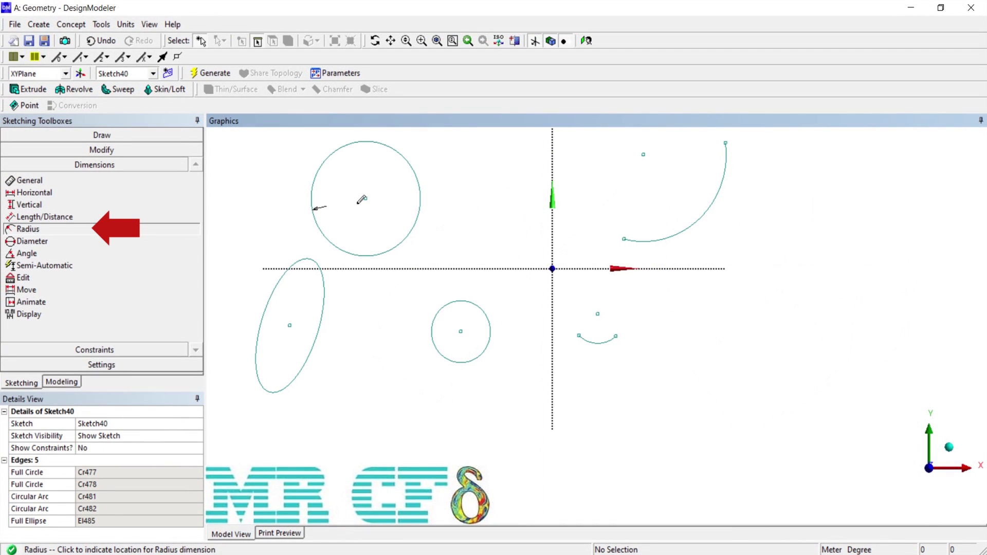
{"action": "left_click", "coordinate": [396, 204]}
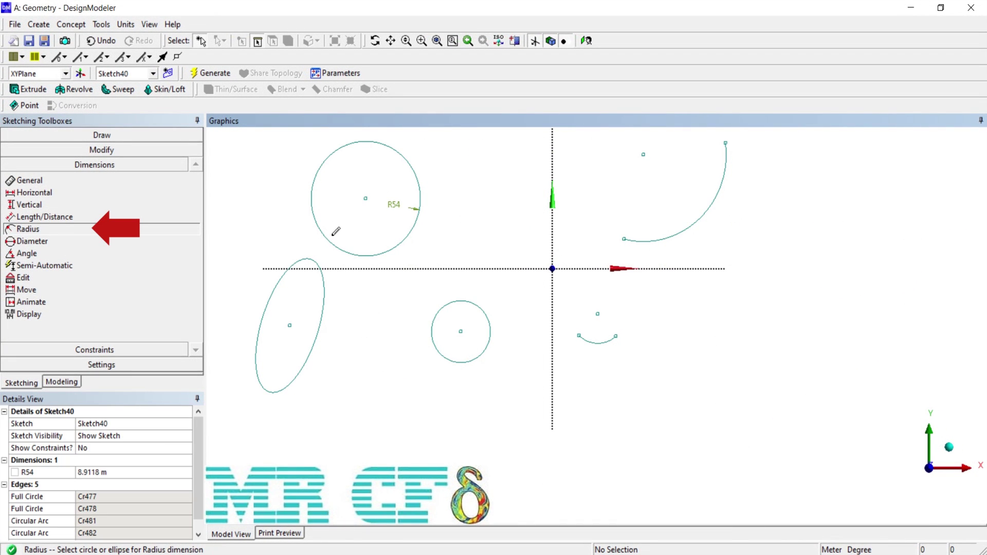
{"action": "left_click", "coordinate": [119, 473]}
{"action": "type", "text": "4"}
{"action": "key", "text": "Return"}
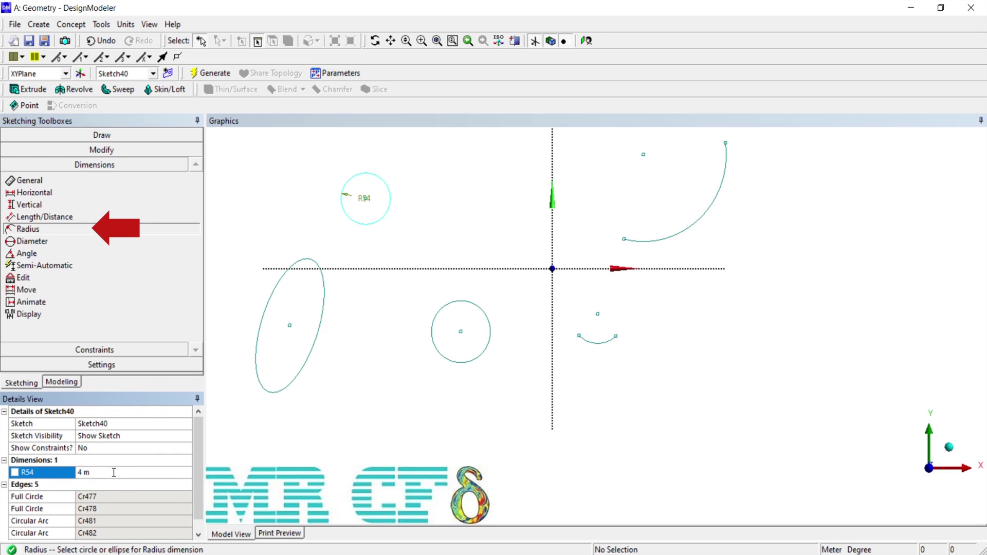
Give the ellipse radius dimension RMN55 of 5 m.
{"action": "left_click", "coordinate": [304, 366]}
{"action": "left_click", "coordinate": [349, 381]}
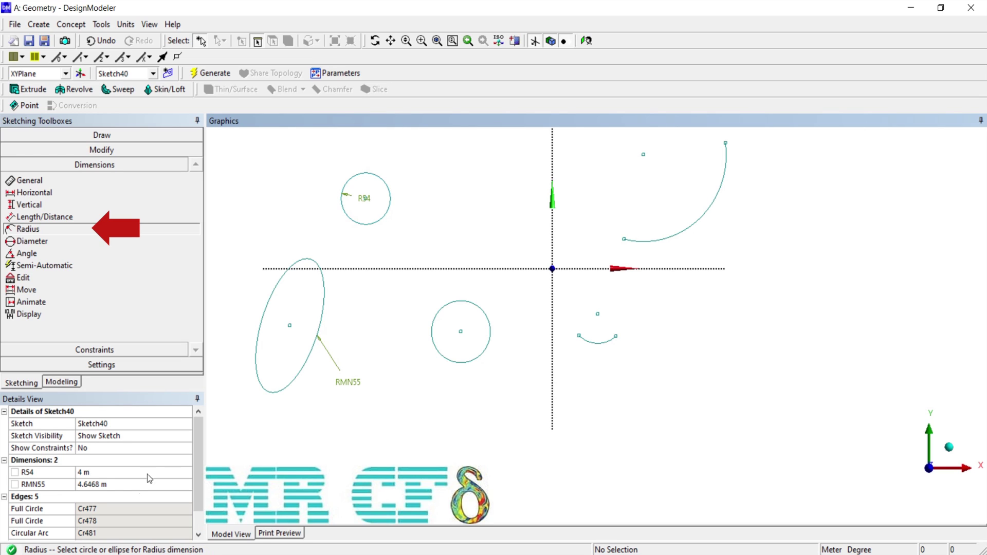
{"action": "left_click", "coordinate": [131, 486]}
{"action": "type", "text": "5"}
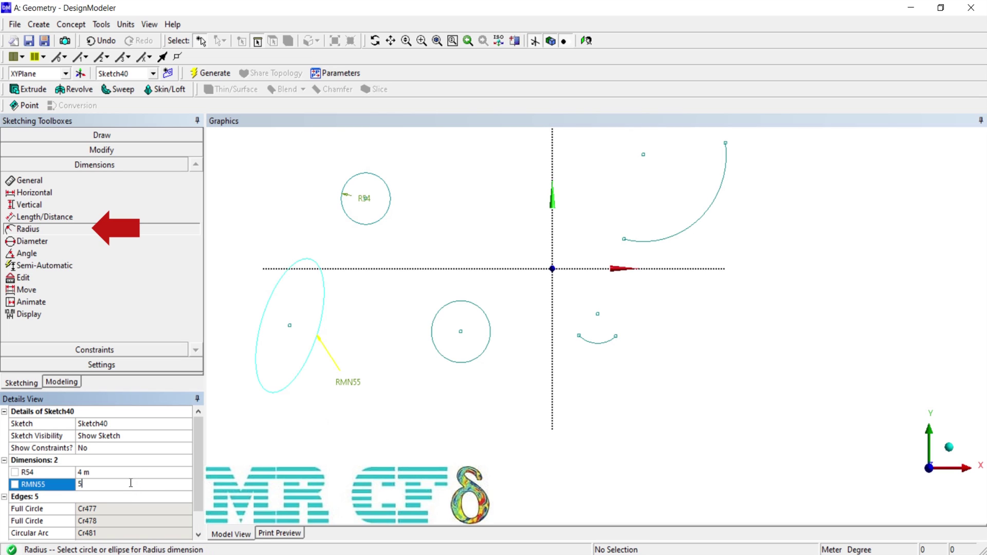
{"action": "key", "text": "Return"}
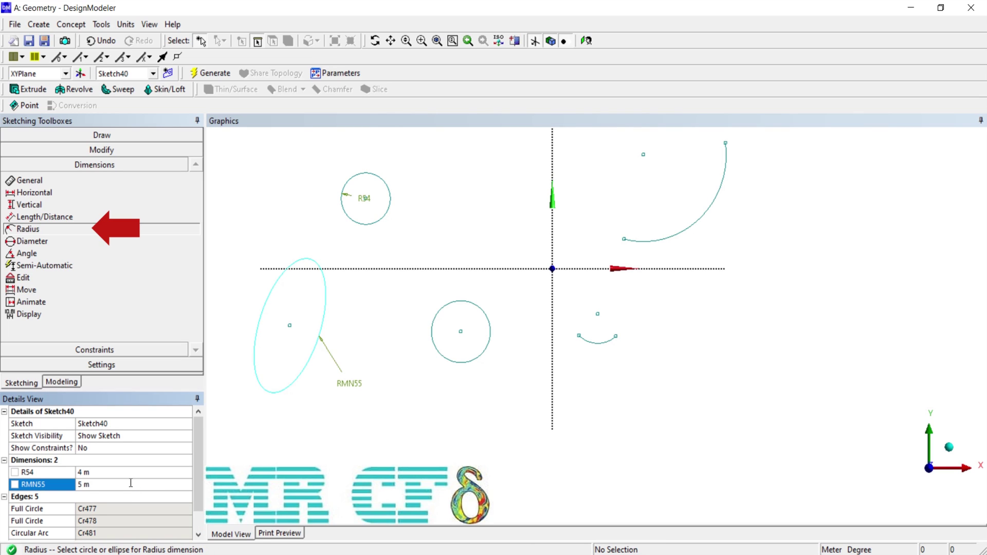
Give the small arc radius dimension R56 of 2 m.
{"action": "left_click", "coordinate": [599, 343]}
{"action": "left_click", "coordinate": [628, 355]}
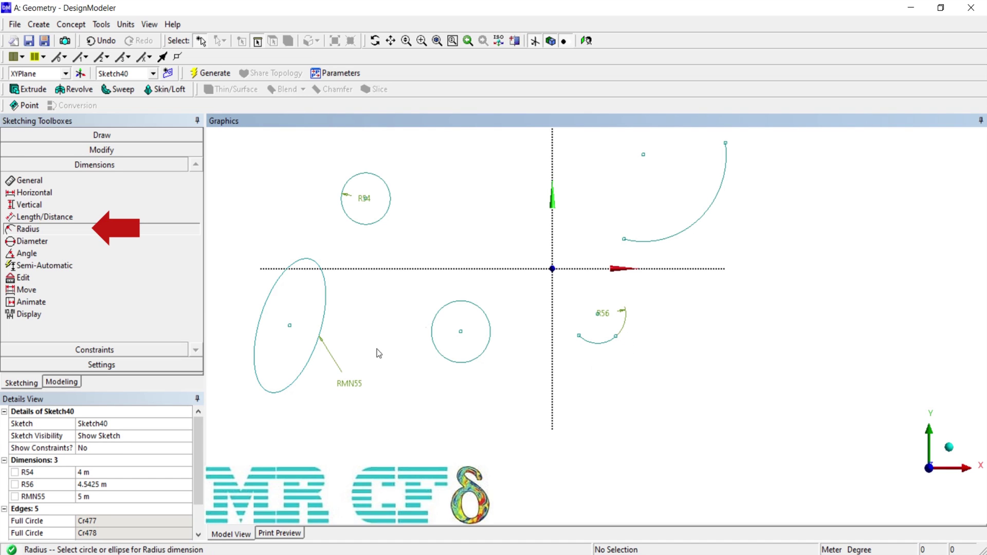
{"action": "left_click", "coordinate": [95, 487]}
{"action": "type", "text": "2"}
{"action": "key", "text": "Return"}
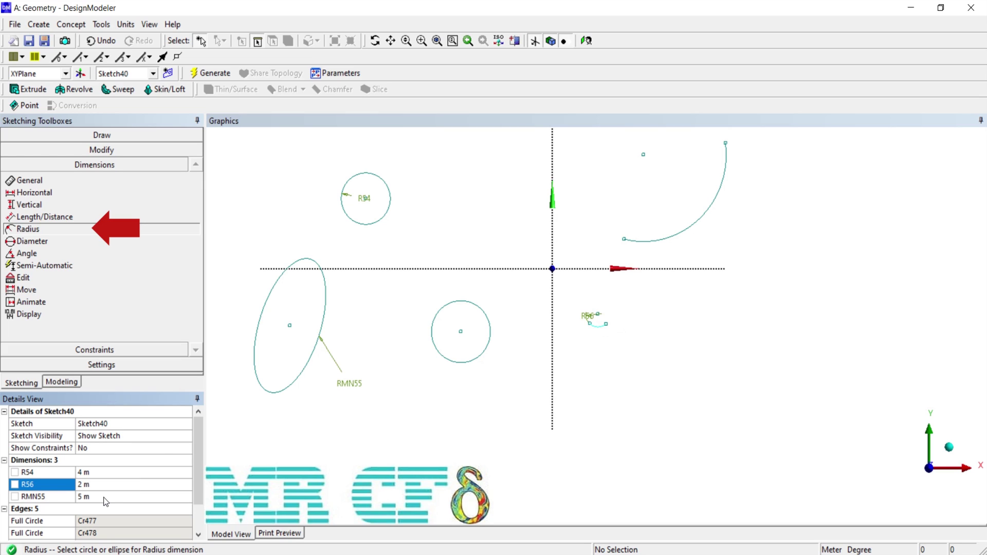
{"action": "left_click", "coordinate": [98, 241]}
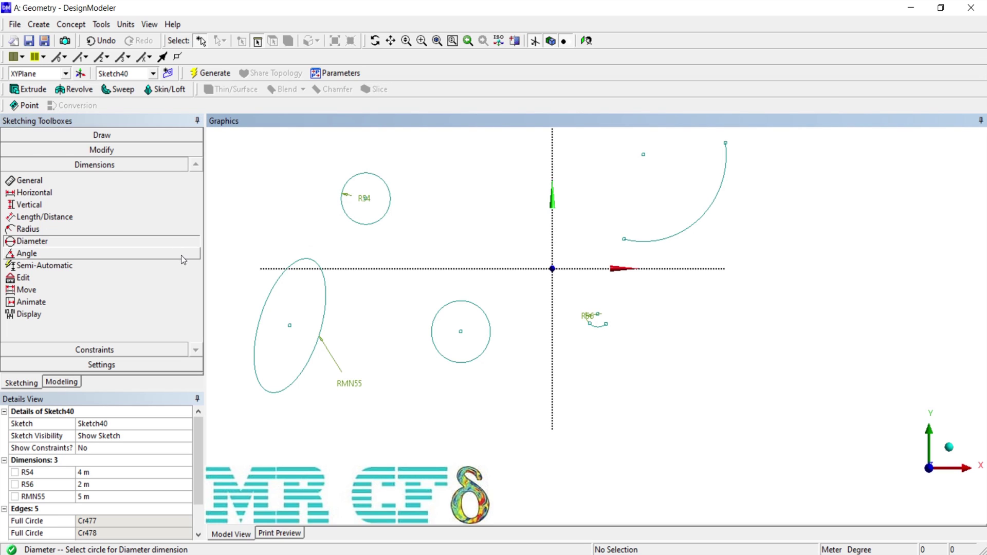
Add diameter D57 to the lower circle and set it to 15 m.
{"action": "left_click", "coordinate": [452, 304]}
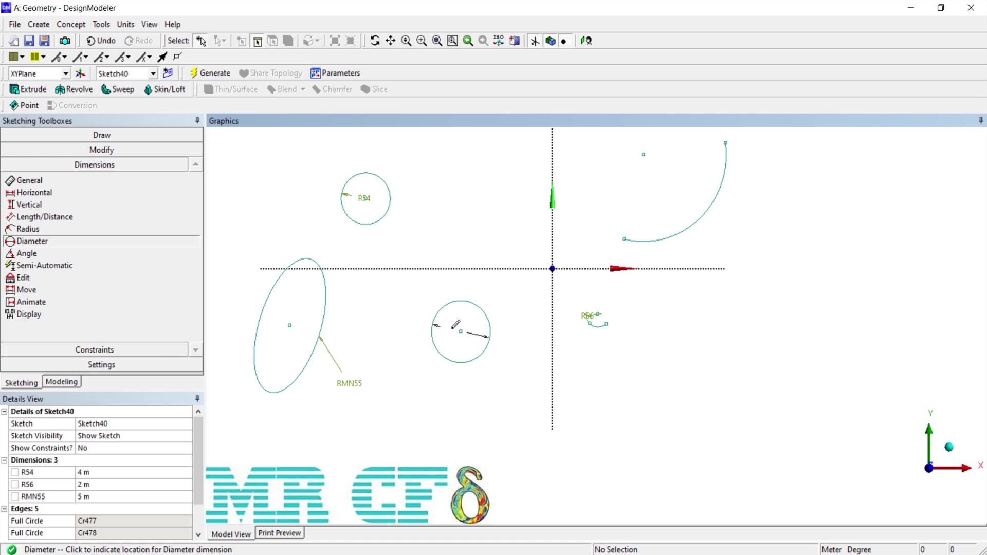
{"action": "left_click", "coordinate": [455, 329]}
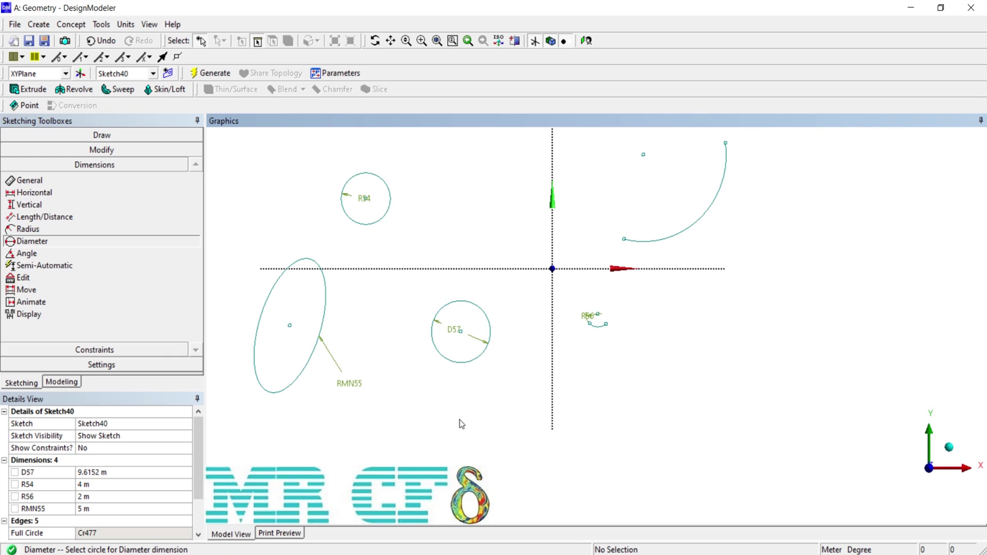
{"action": "left_click", "coordinate": [106, 471]}
{"action": "type", "text": "15"}
{"action": "key", "text": "Return"}
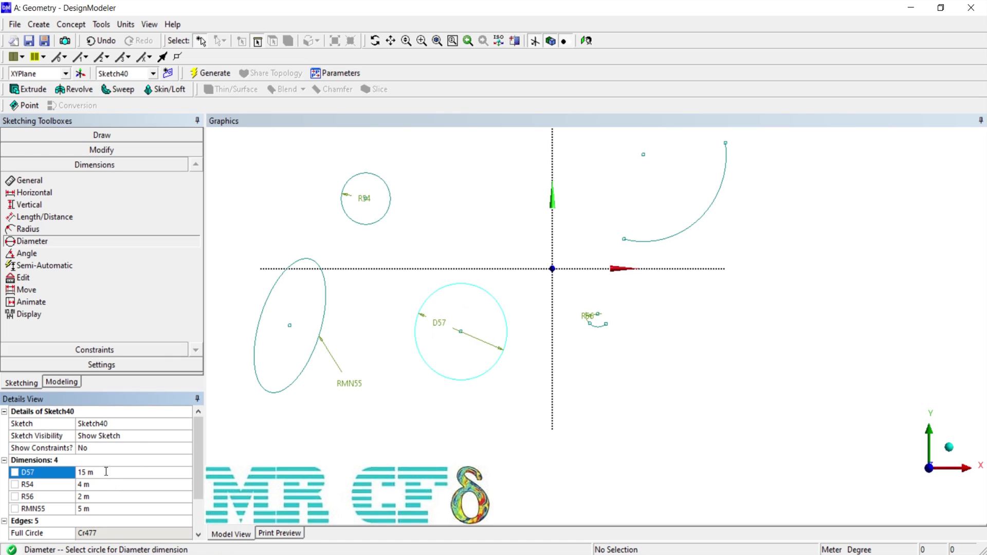
Add diameter D58 to the arc and set it to 30 m.
{"action": "left_click", "coordinate": [706, 212]}
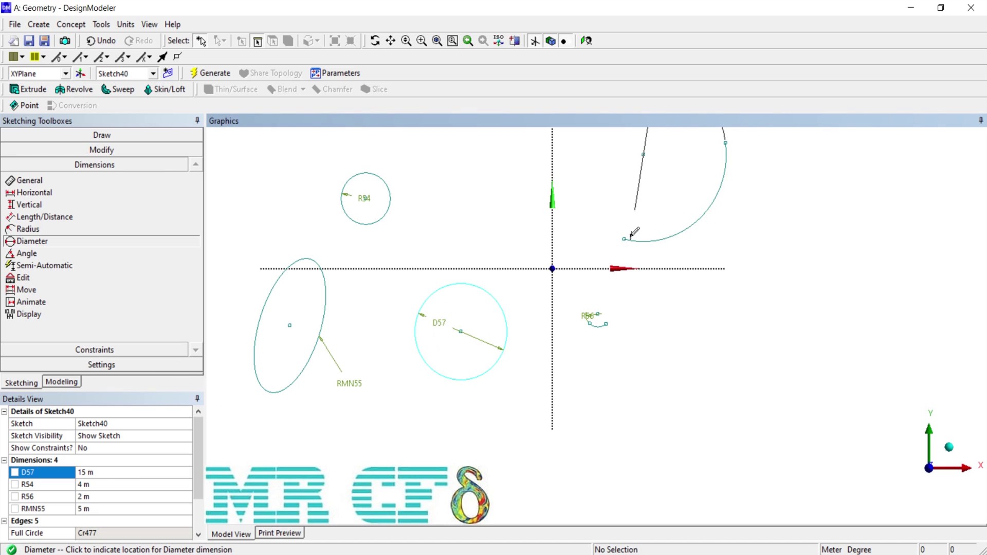
{"action": "left_click", "coordinate": [636, 222]}
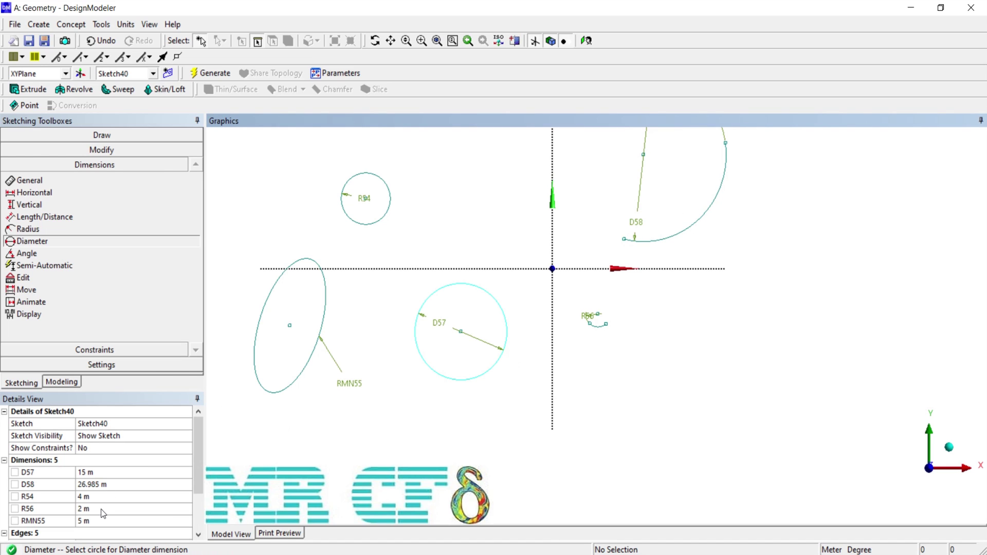
{"action": "left_click", "coordinate": [89, 484]}
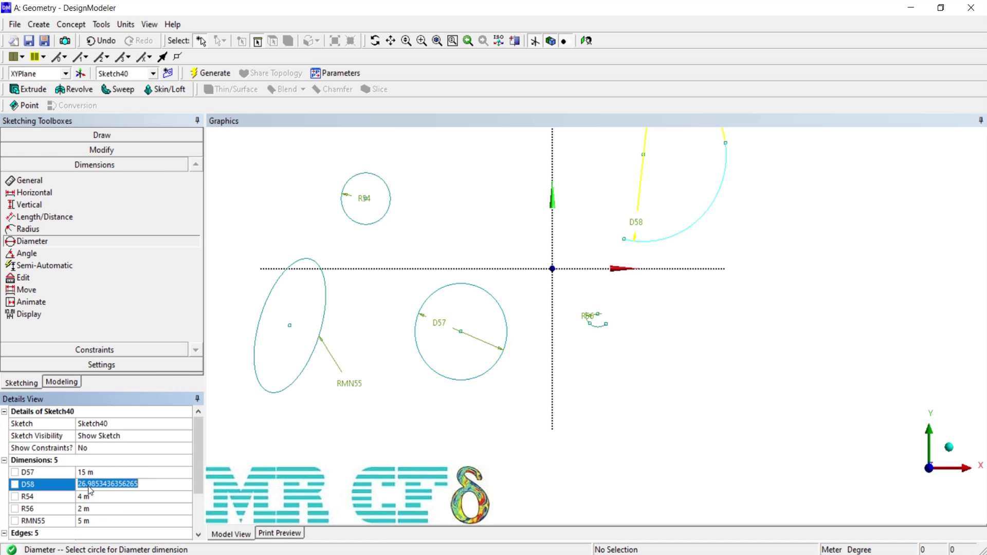
{"action": "type", "text": "30"}
{"action": "key", "text": "Return"}
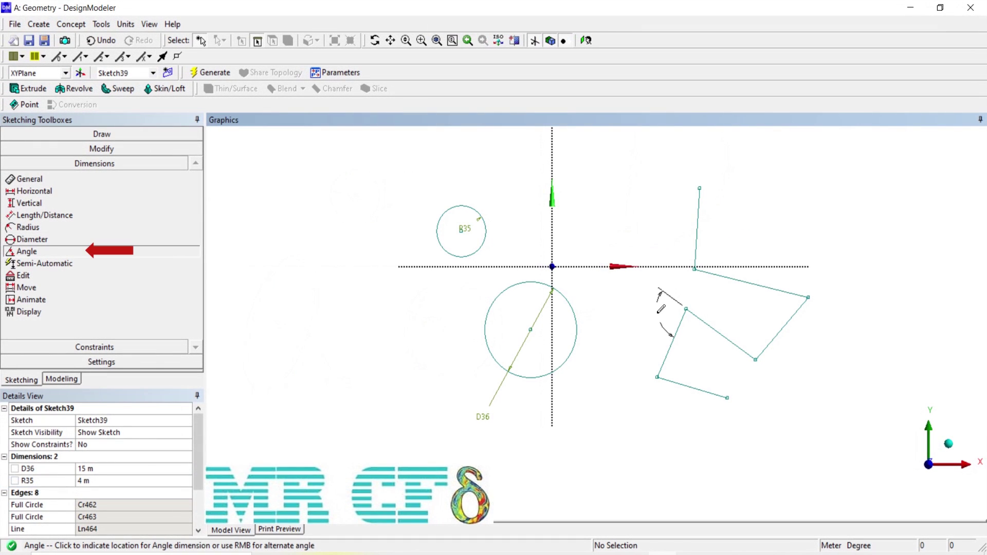
Place angle dimensions A37 and A38 between pairs of adjacent lines.
{"action": "left_click", "coordinate": [660, 311]}
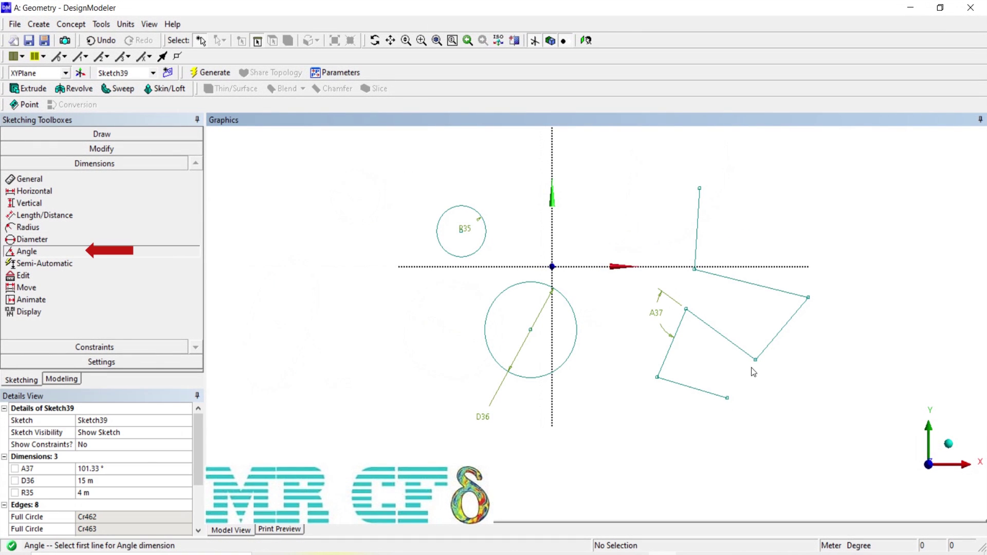
{"action": "left_click", "coordinate": [767, 355]}
{"action": "left_click", "coordinate": [743, 350]}
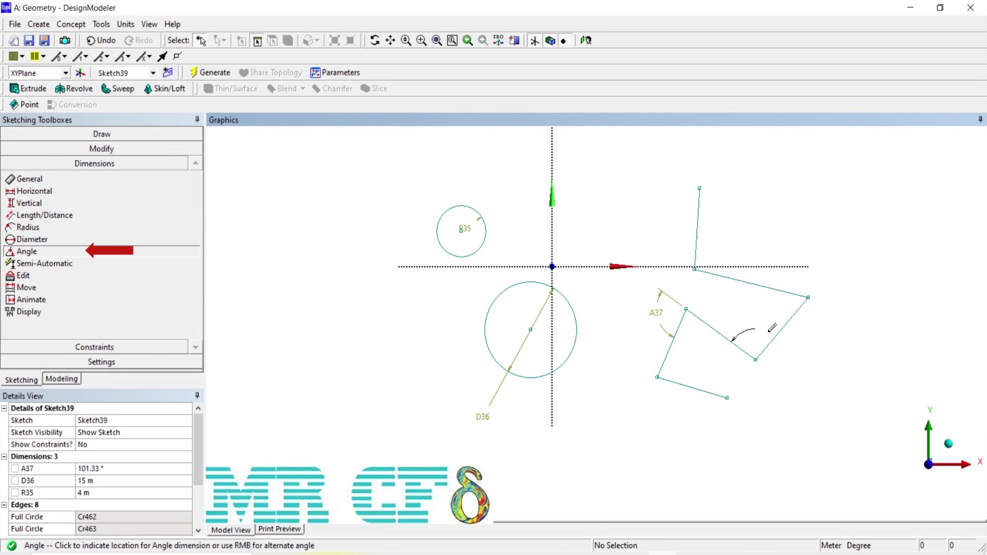
{"action": "left_click", "coordinate": [766, 332]}
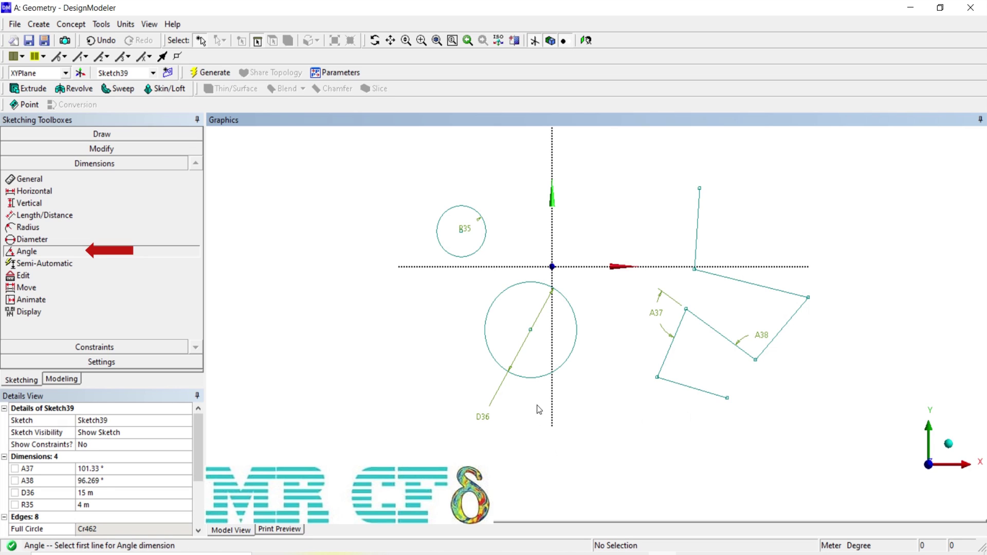
Set angle A37 to 90° and A38 to 25°.
{"action": "left_click", "coordinate": [115, 474]}
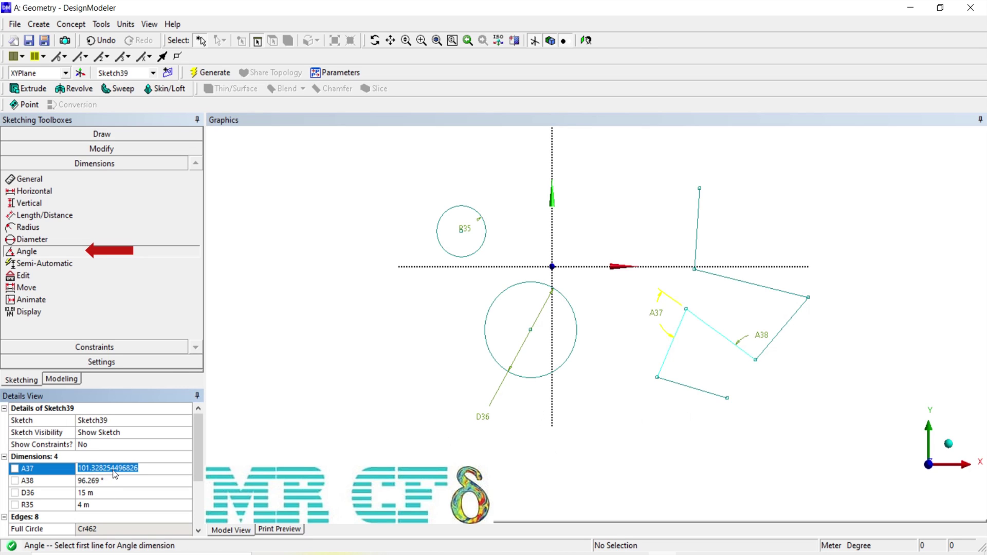
{"action": "type", "text": "90"}
{"action": "key", "text": "Return"}
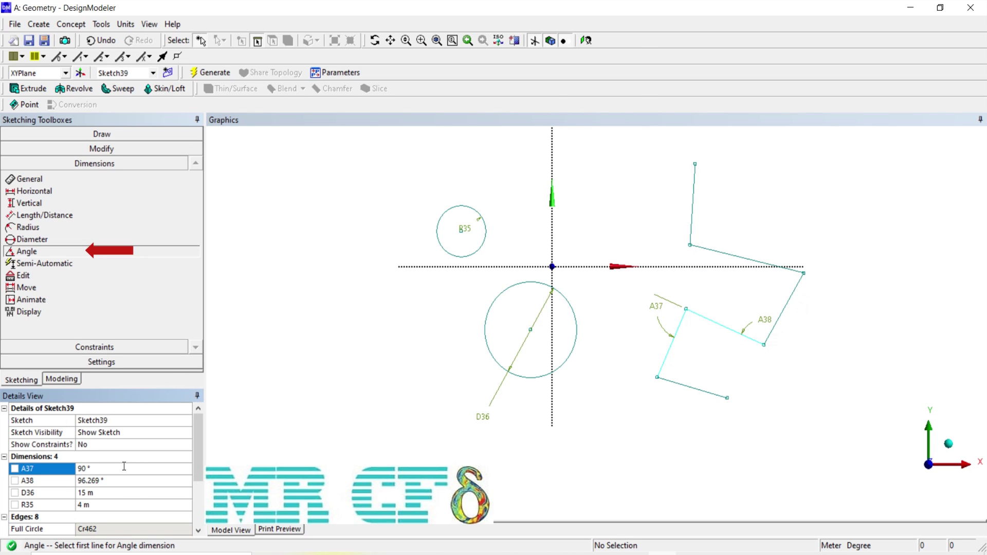
{"action": "left_click", "coordinate": [101, 483]}
{"action": "type", "text": "25"}
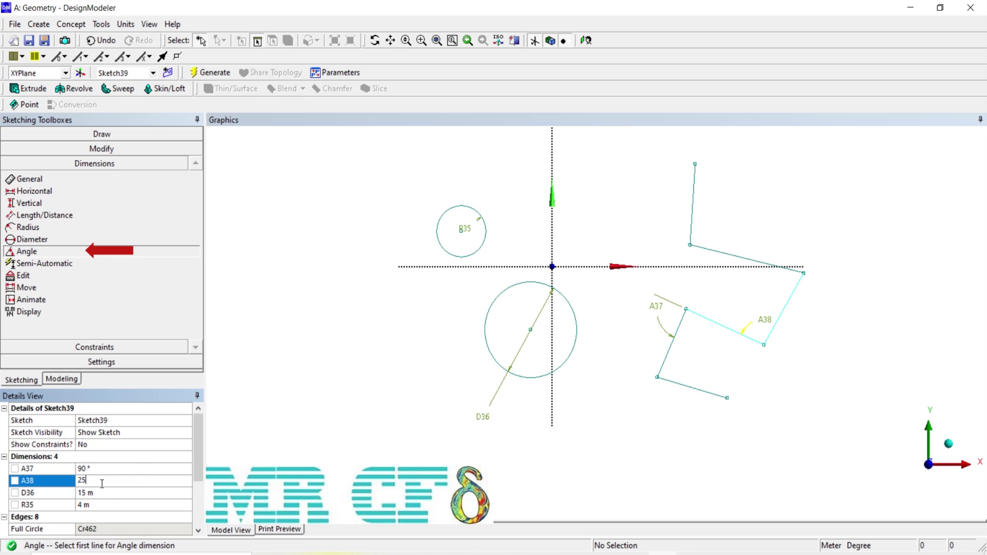
{"action": "key", "text": "Return"}
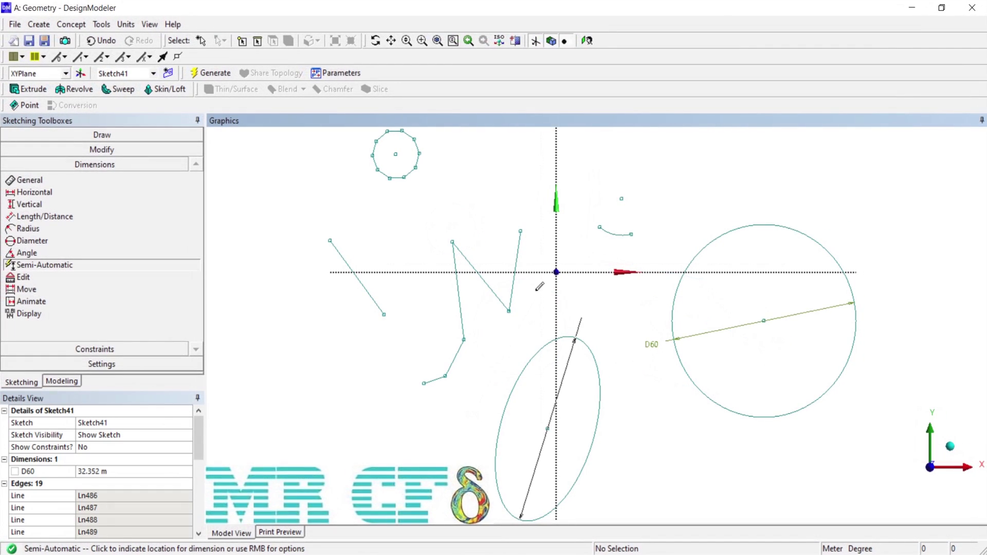
Place semi-automatic dimensions DMX61, DMN62, R63 and line lengths L64 through L68.
{"action": "left_click", "coordinate": [571, 355]}
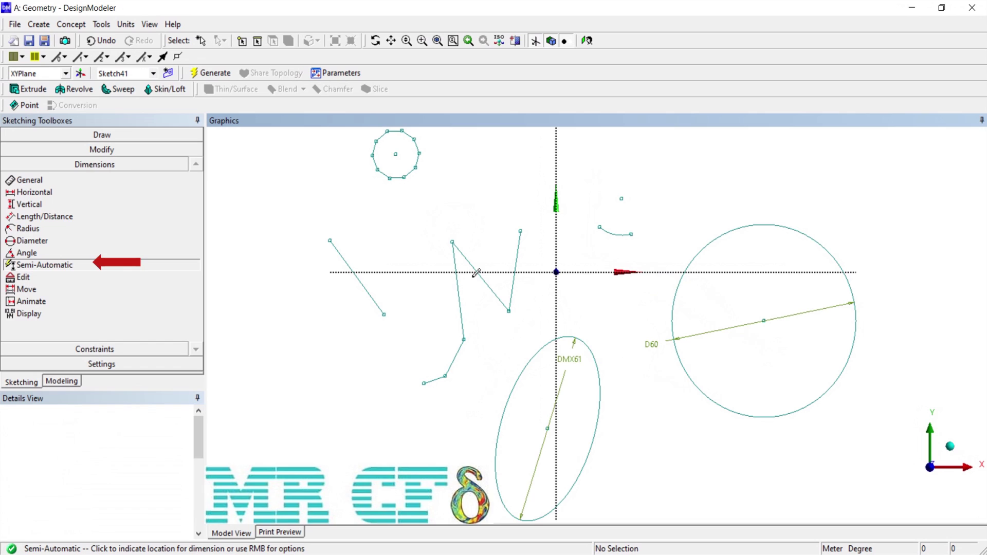
{"action": "left_click", "coordinate": [410, 283]}
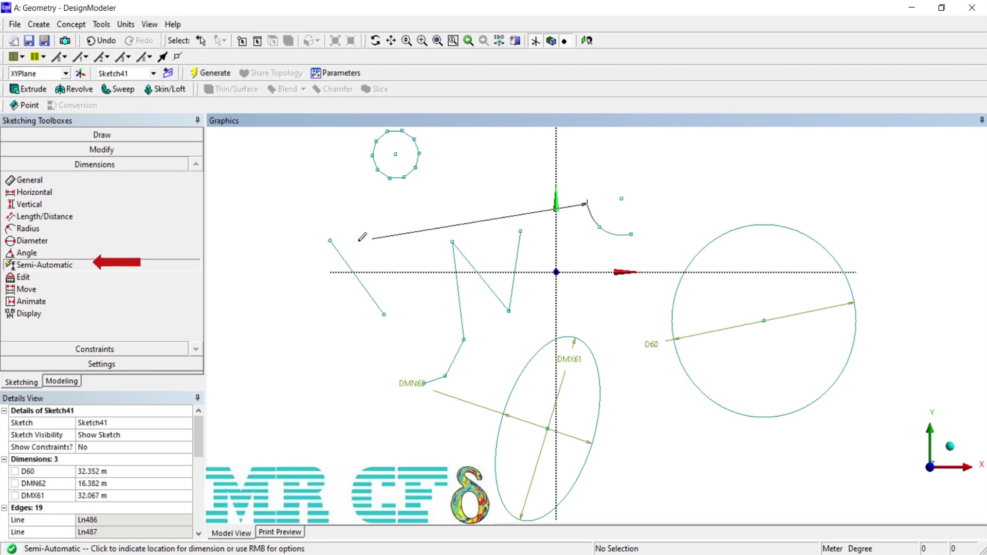
{"action": "left_click", "coordinate": [356, 221]}
{"action": "left_click", "coordinate": [354, 289]}
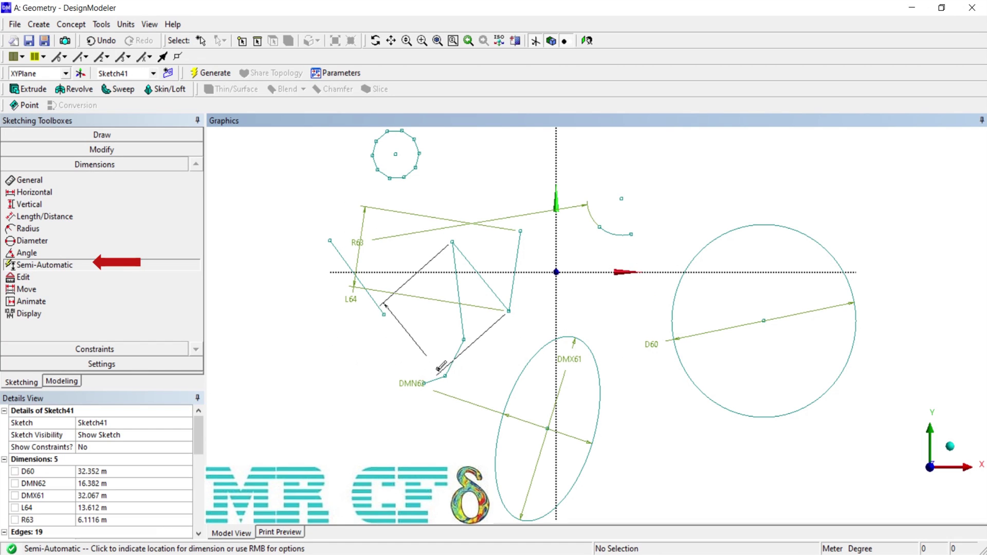
{"action": "left_click", "coordinate": [340, 272]}
{"action": "left_click", "coordinate": [341, 269]}
{"action": "left_click", "coordinate": [389, 151]}
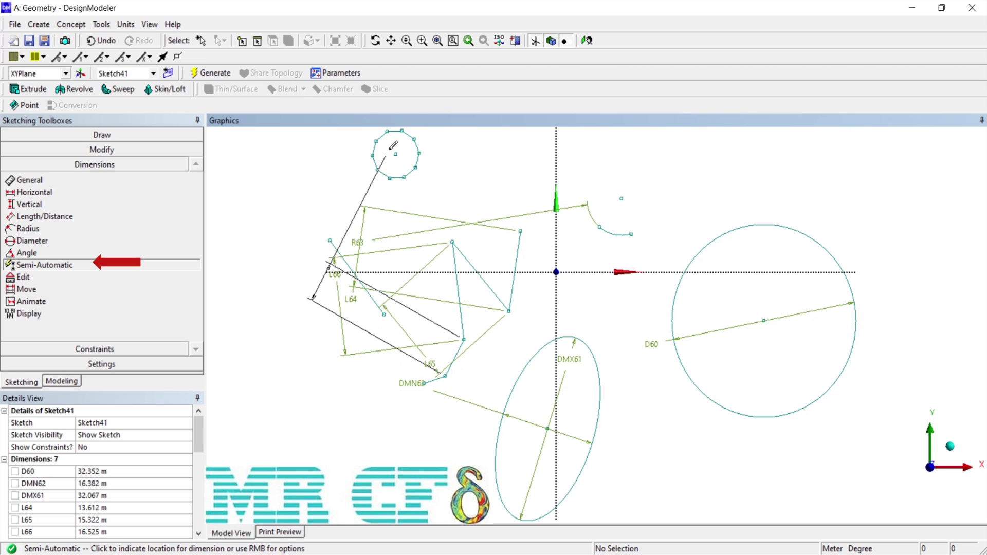
{"action": "left_click", "coordinate": [270, 222]}
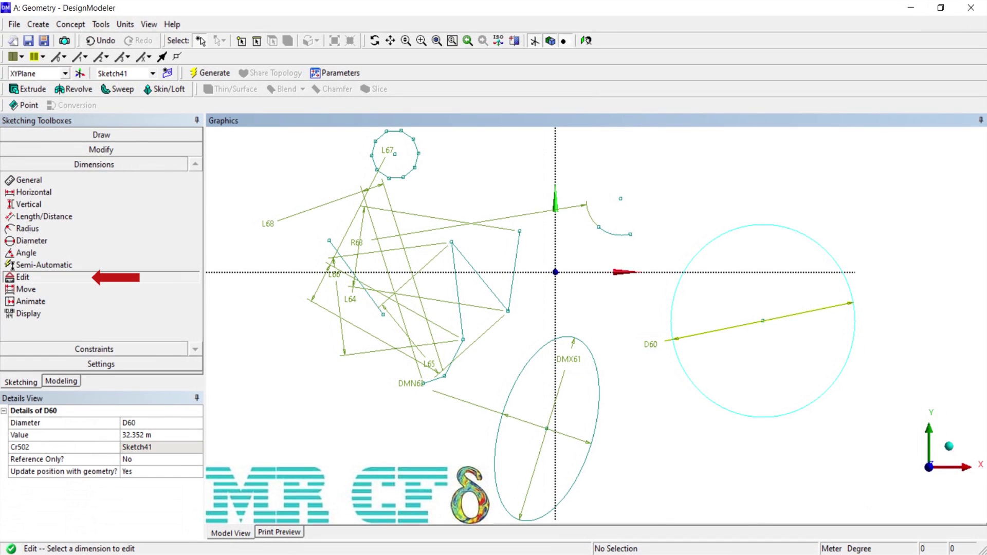
Change circle diameter D60 to 15 m.
{"action": "left_click", "coordinate": [154, 435]}
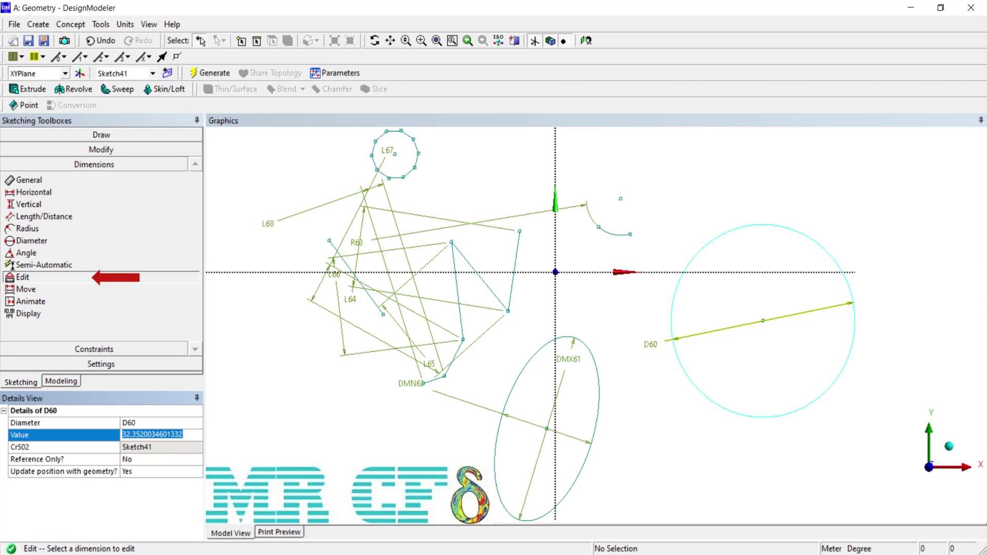
{"action": "type", "text": "15"}
{"action": "key", "text": "Return"}
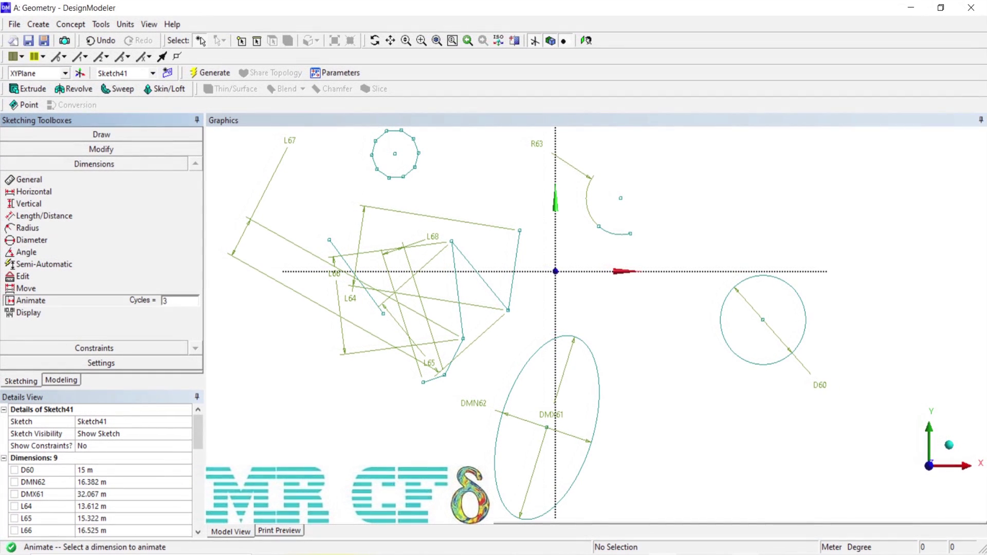
Animate dimensions R63, DMX61, DMN62 and L67 over 3 cycles.
{"action": "left_click", "coordinate": [537, 144]}
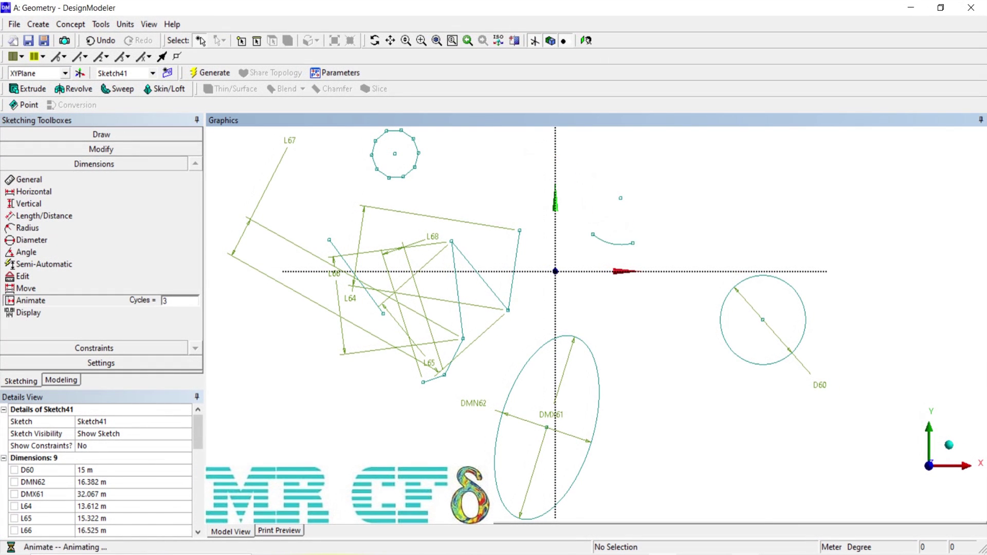
{"action": "left_click", "coordinate": [551, 414]}
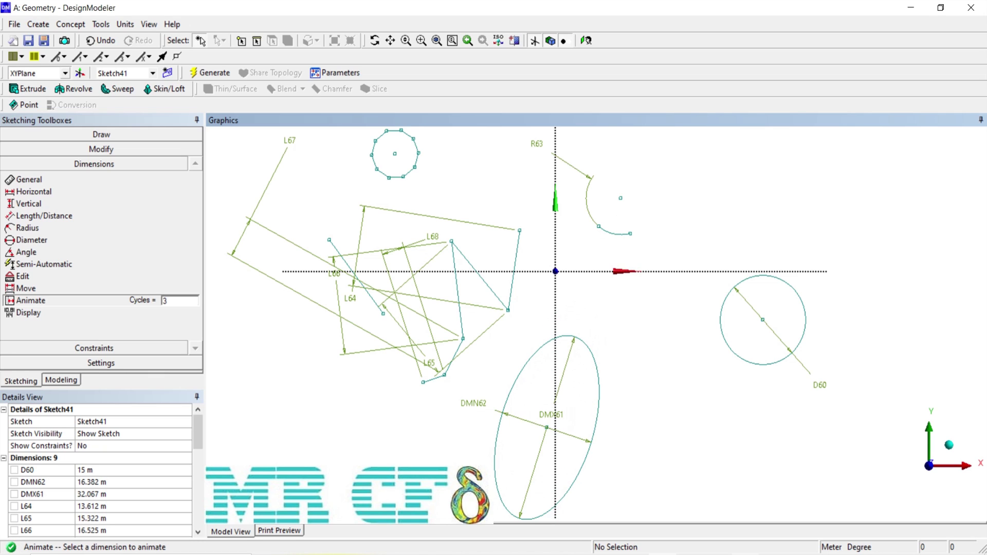
{"action": "left_click", "coordinate": [473, 404]}
{"action": "left_click", "coordinate": [290, 141]}
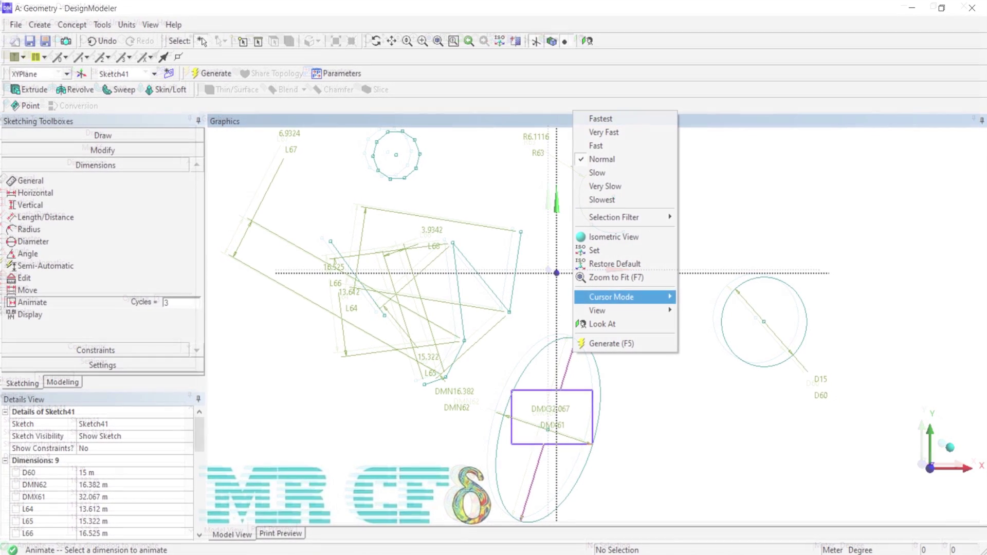
{"action": "mouse_move", "coordinate": [617, 297]}
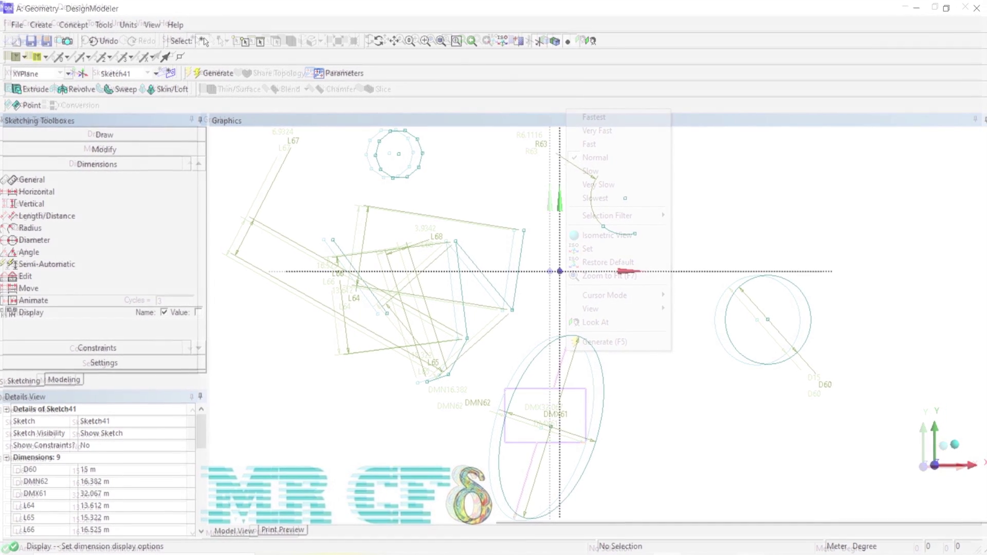
Toggle the Name and Value display options until Sketch41's dimensions show both names and values.
{"action": "left_click", "coordinate": [196, 311]}
{"action": "left_click", "coordinate": [161, 312]}
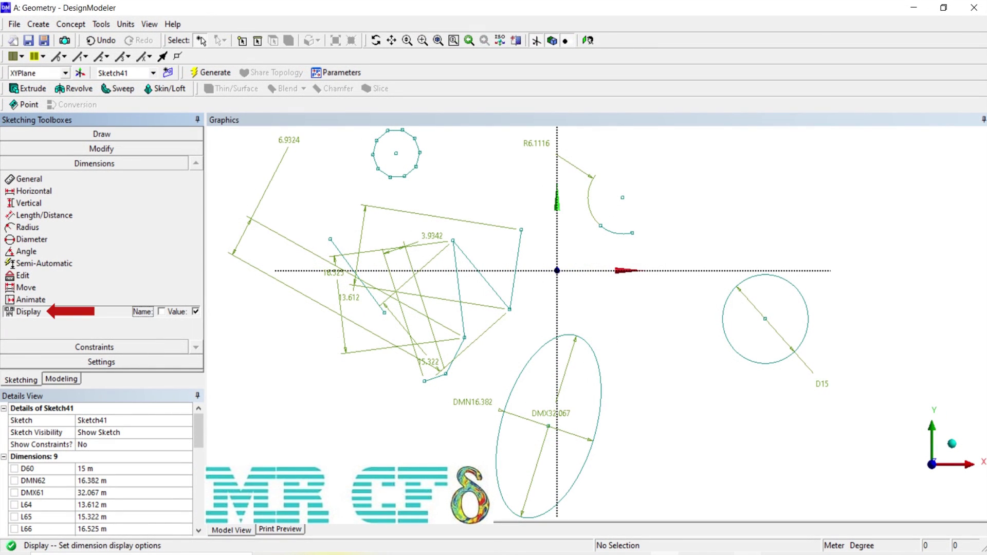
{"action": "left_click", "coordinate": [162, 311]}
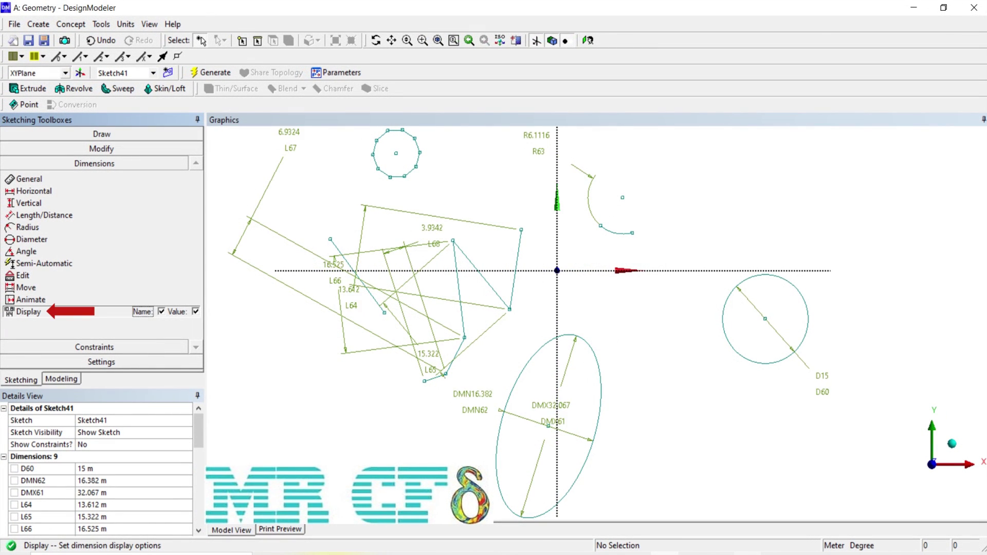
{"action": "left_click", "coordinate": [196, 312]}
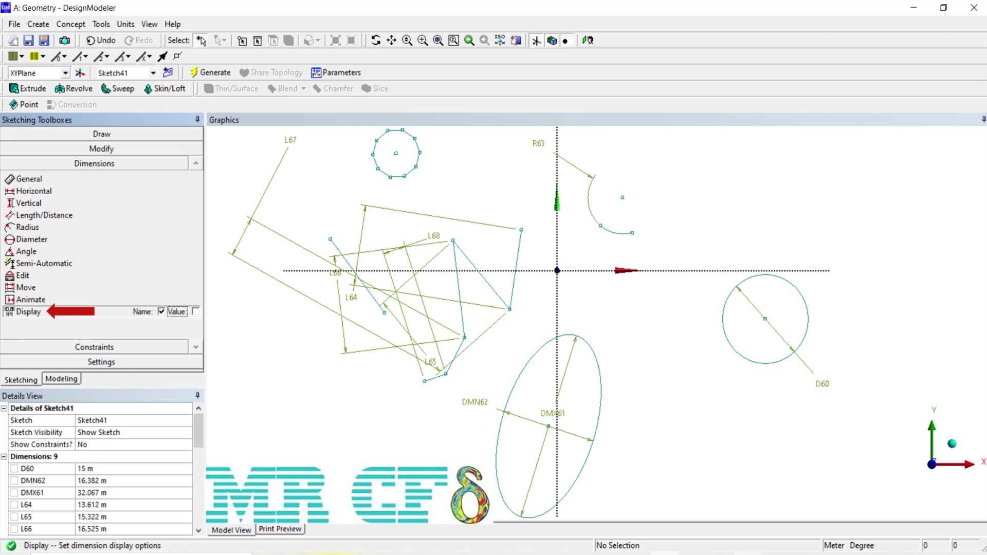
{"action": "left_click", "coordinate": [196, 312]}
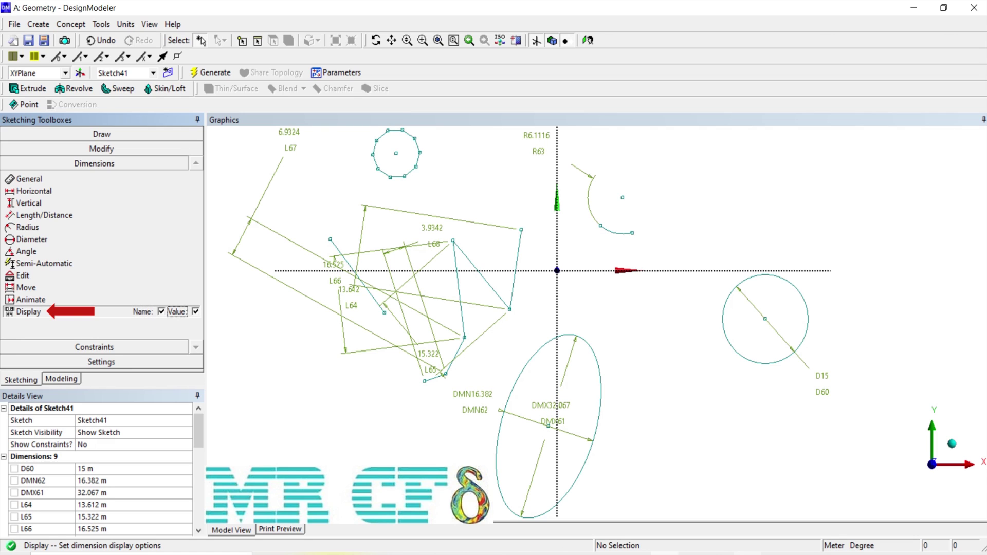